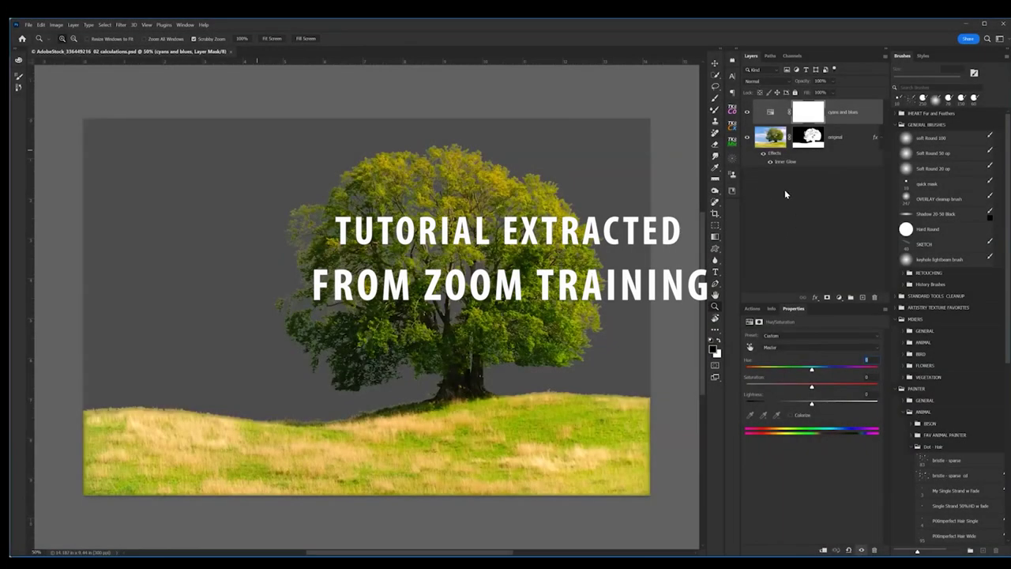
Toggle the original layer's visibility off and on to check its masked content, and select that layer.
click(798, 197)
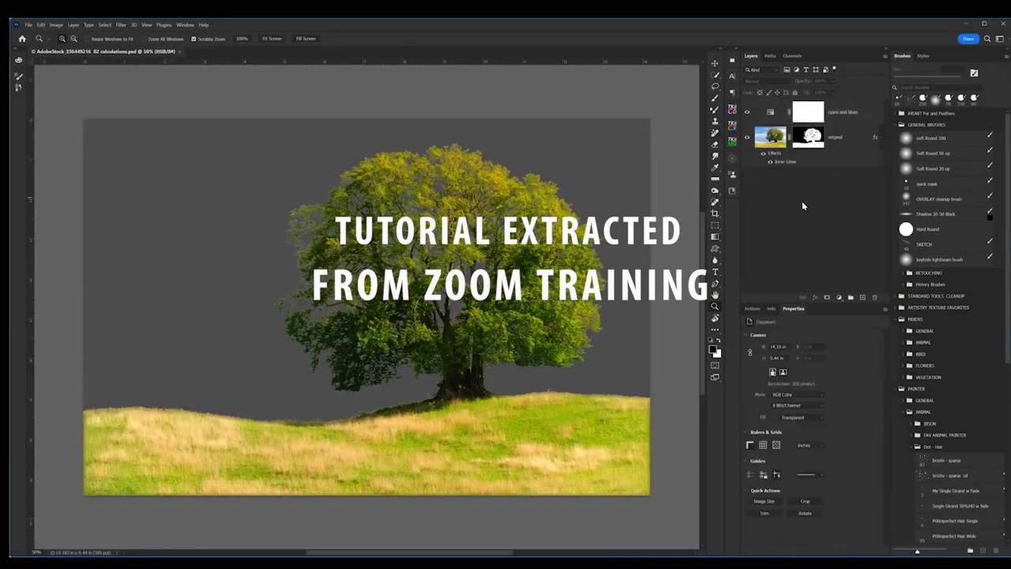
click(748, 142)
click(770, 147)
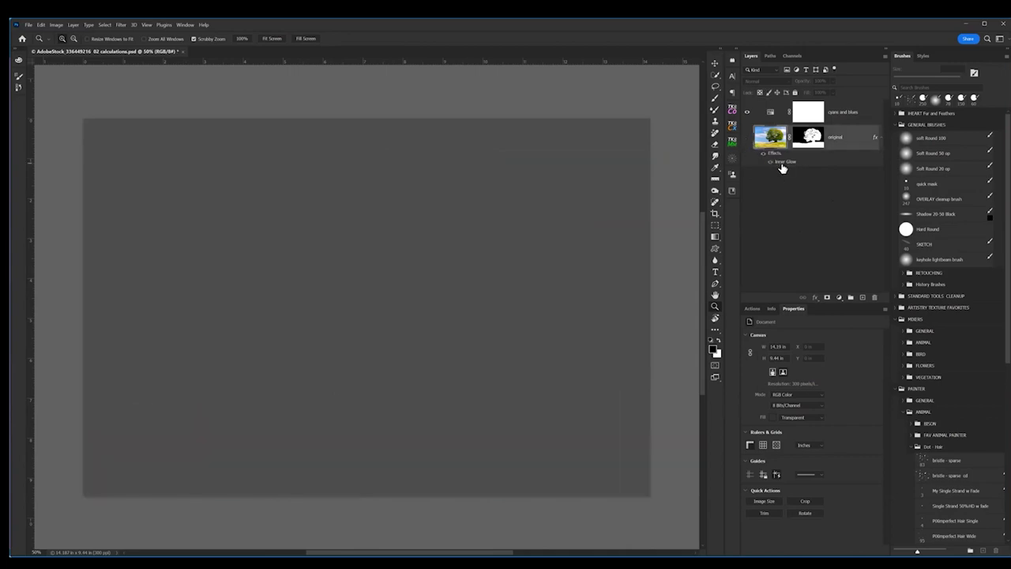
click(748, 139)
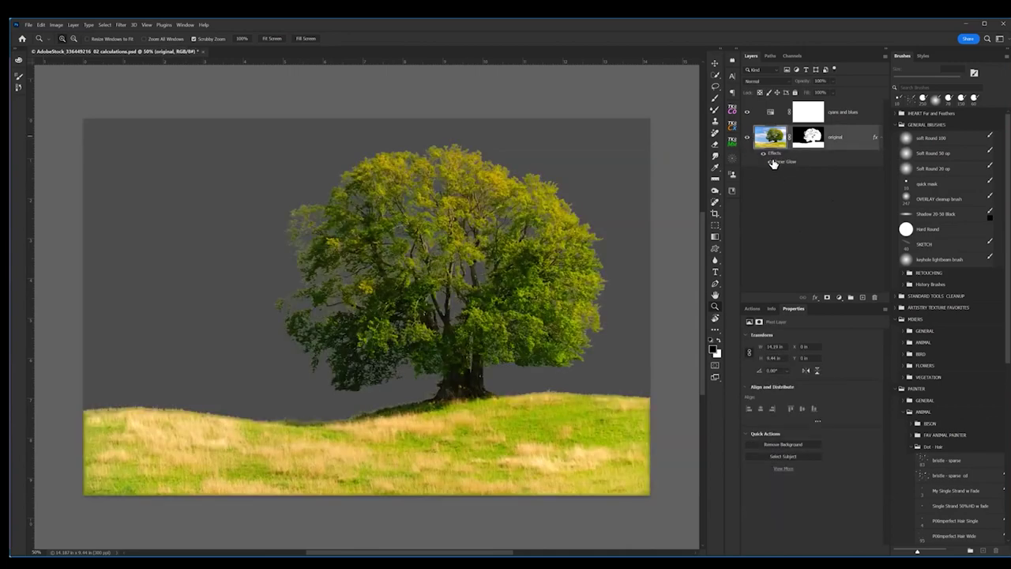
Hide the Inner Glow effect and the cyans and blues layer, and disable the original layer's mask.
click(771, 162)
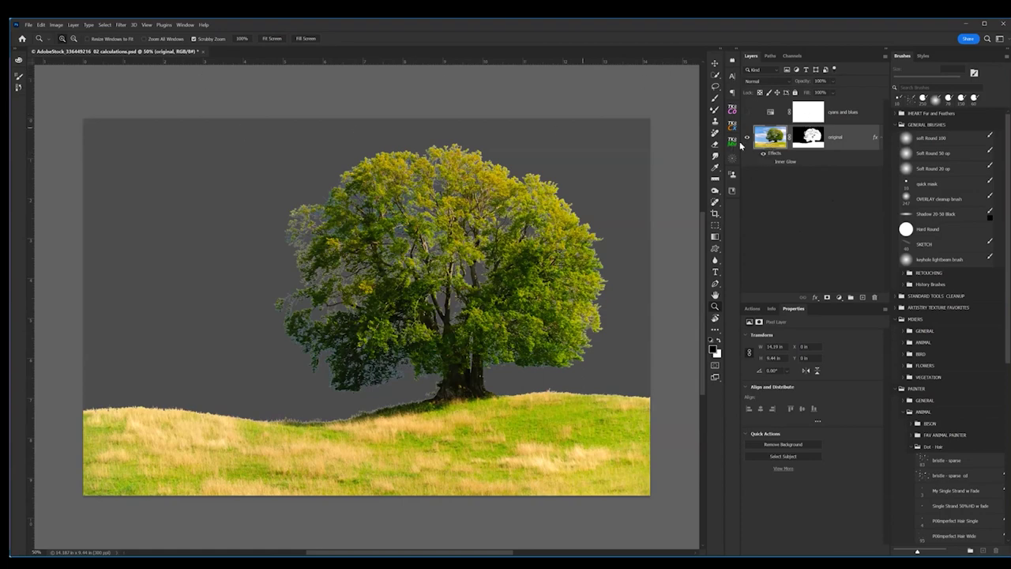
click(812, 139)
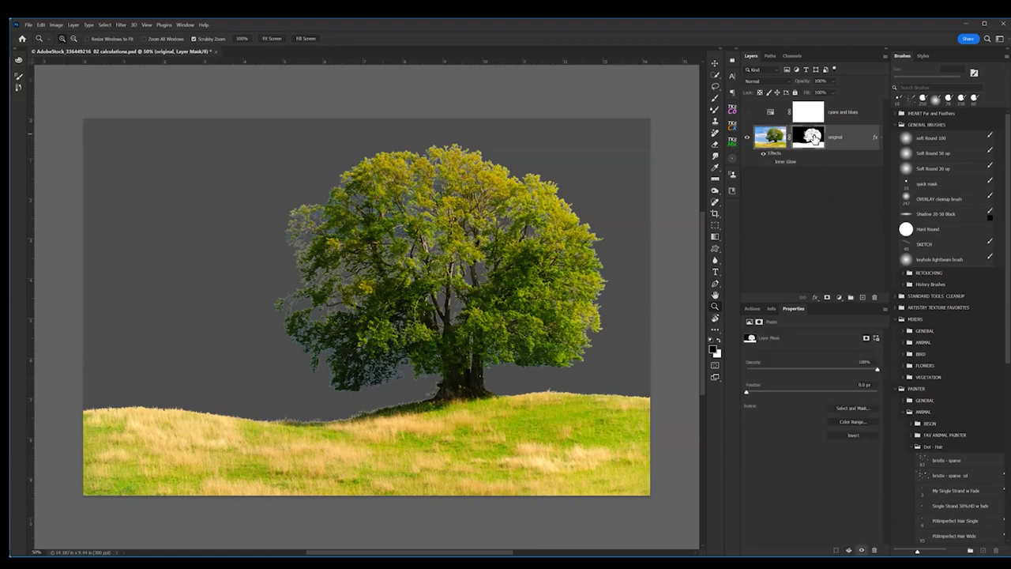
shift+click(812, 139)
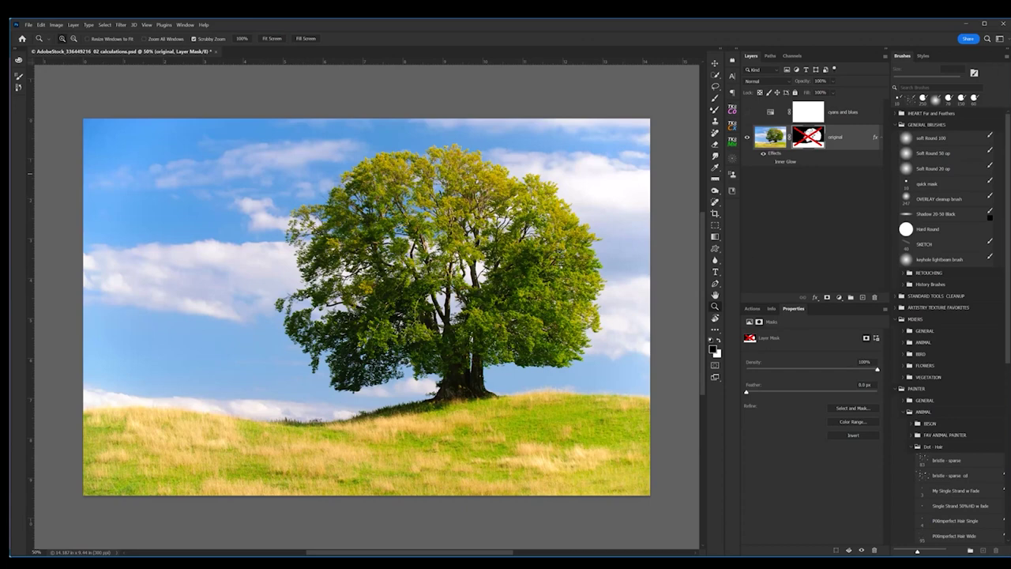
Duplicate the original layer, strip the lower copy of its mask and Inner Glow, and hide the upper copy with its mask re-enabled.
click(770, 138)
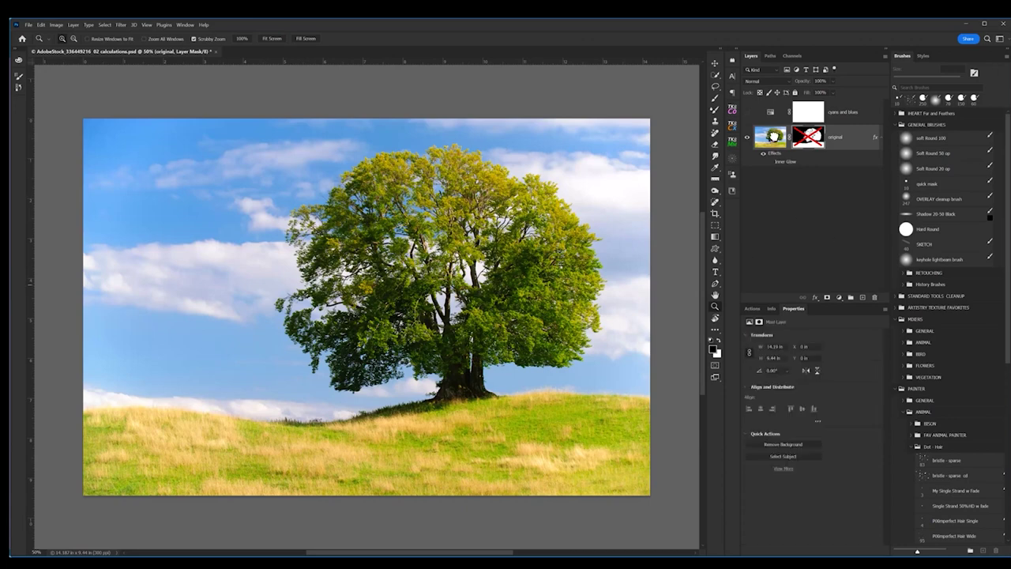
key(ctrl+j)
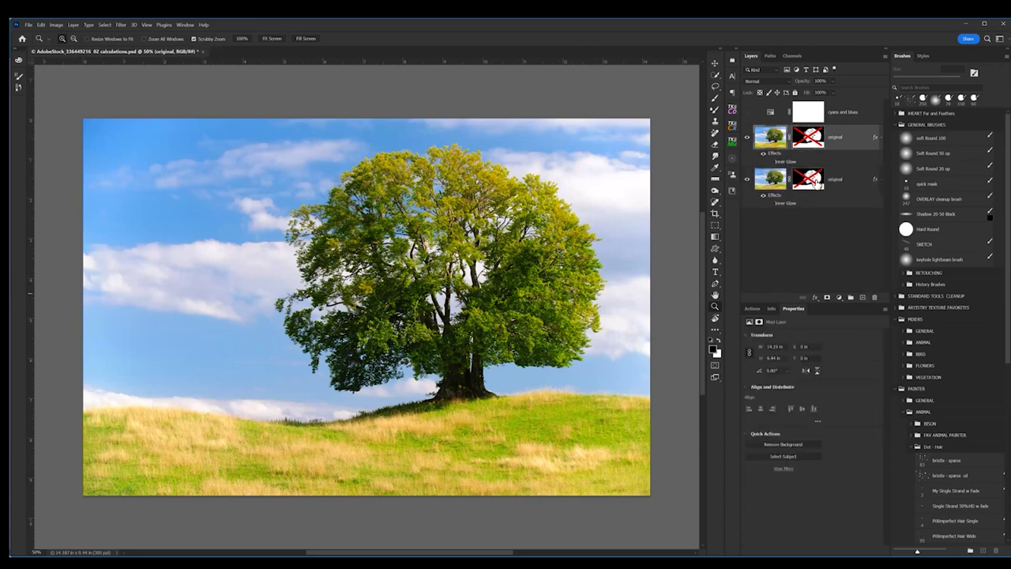
key(ctrl+z)
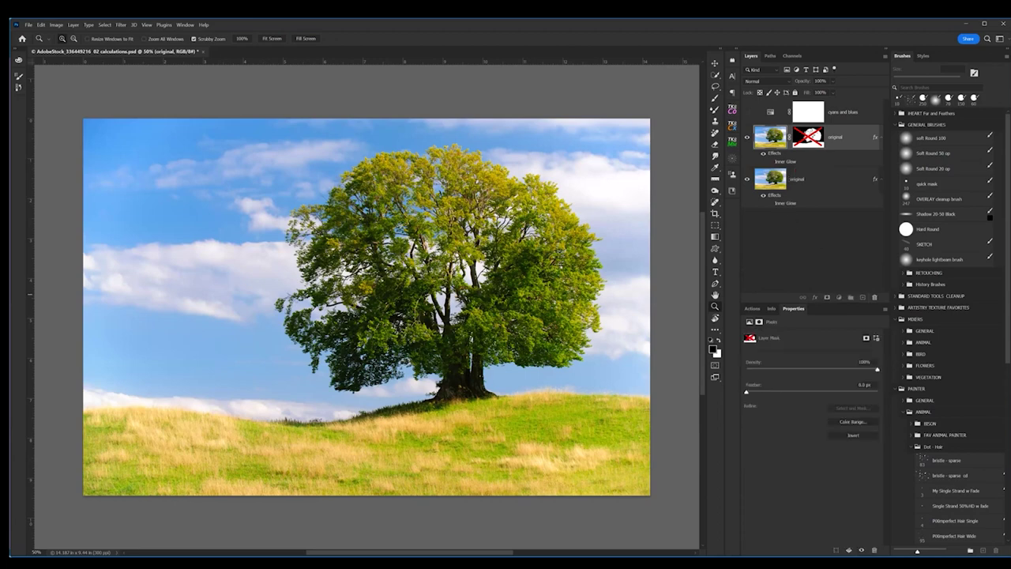
click(775, 185)
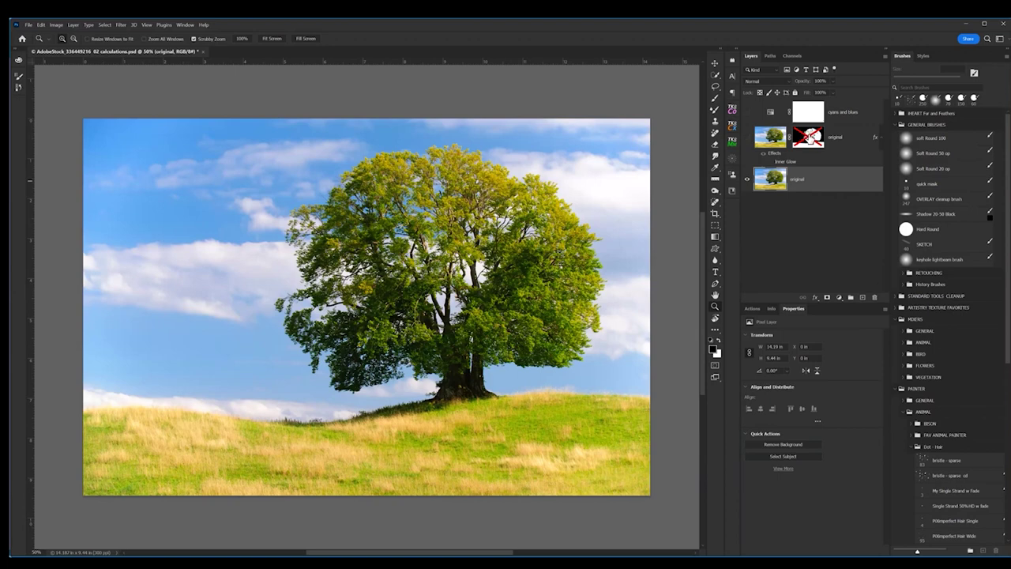
shift+click(809, 135)
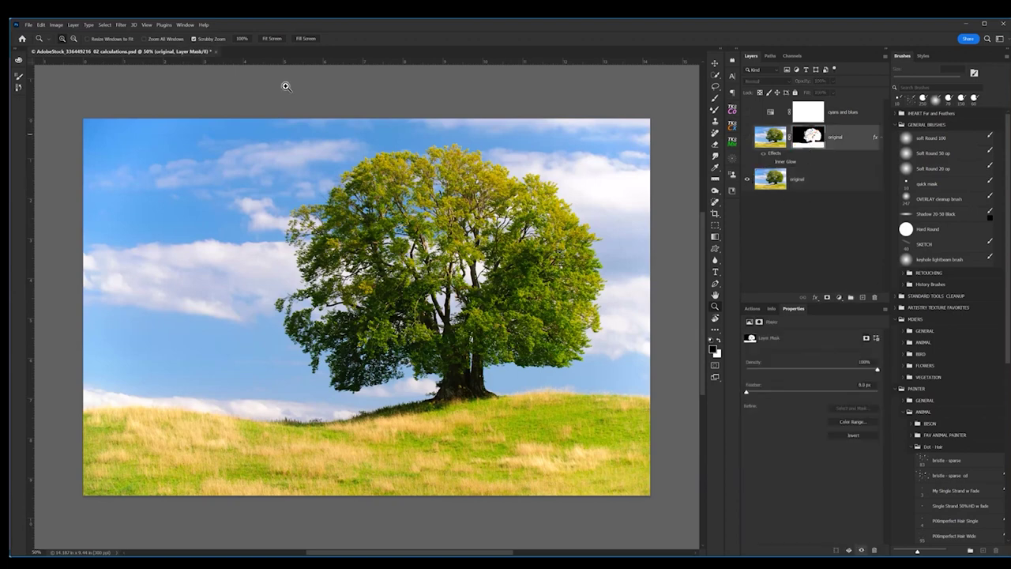
Select the lower, unmasked original layer's image instead of the upper layer's mask.
click(56, 25)
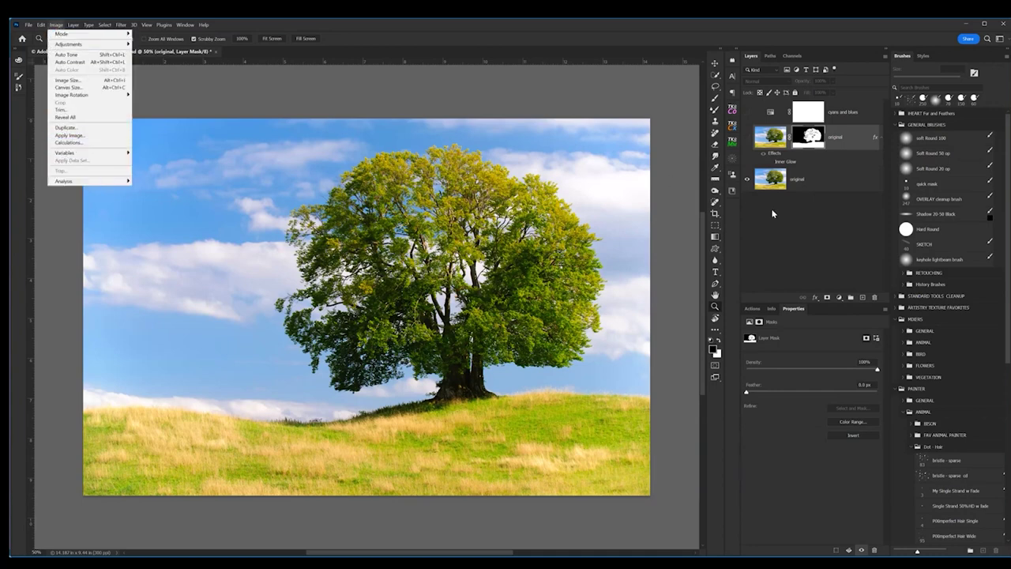
click(787, 221)
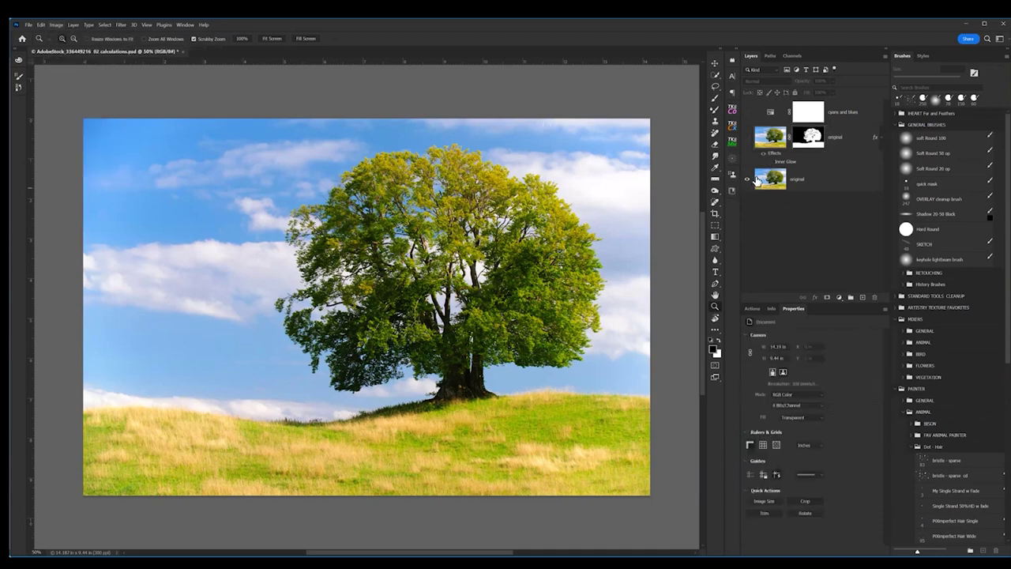
click(766, 187)
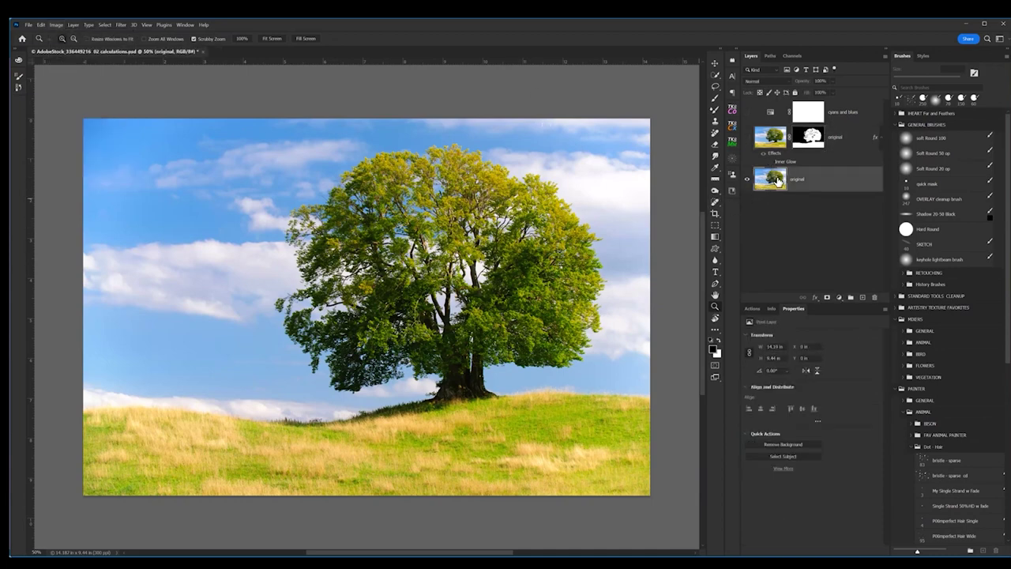
click(56, 25)
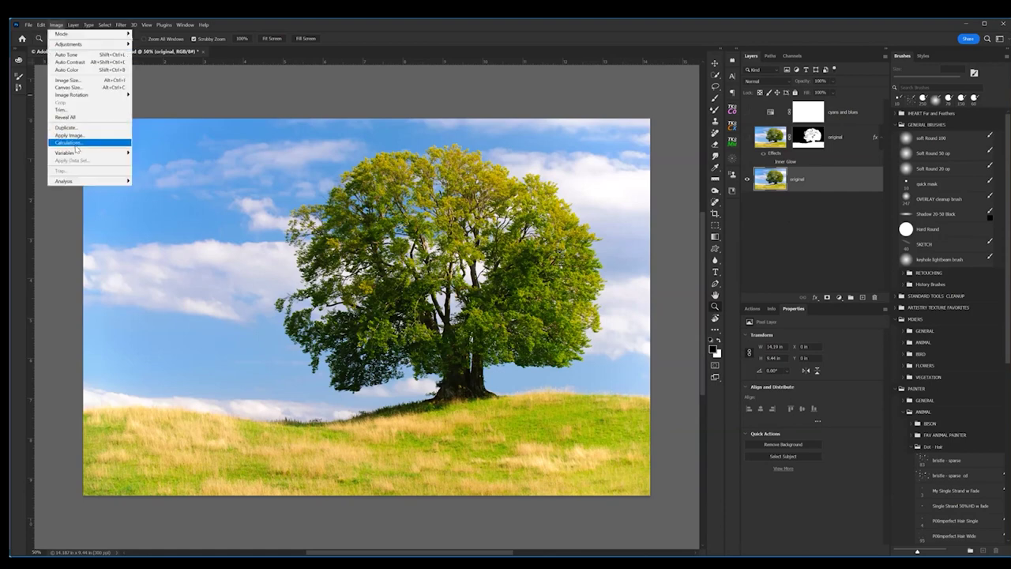
click(70, 143)
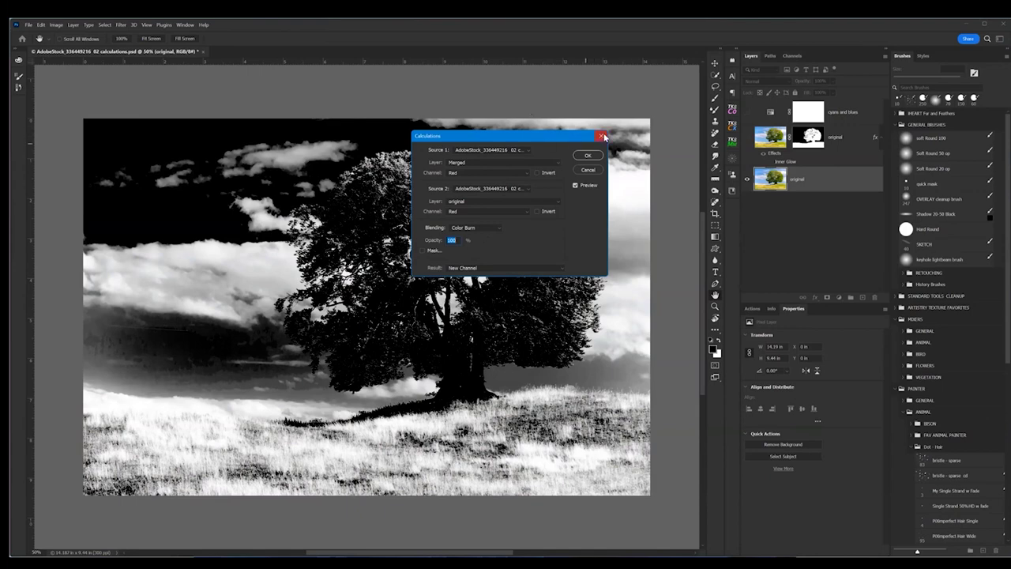
key(Escape)
Remove the existing Alpha 1 and Alpha 1 copy channels so only the colour channels remain.
click(791, 56)
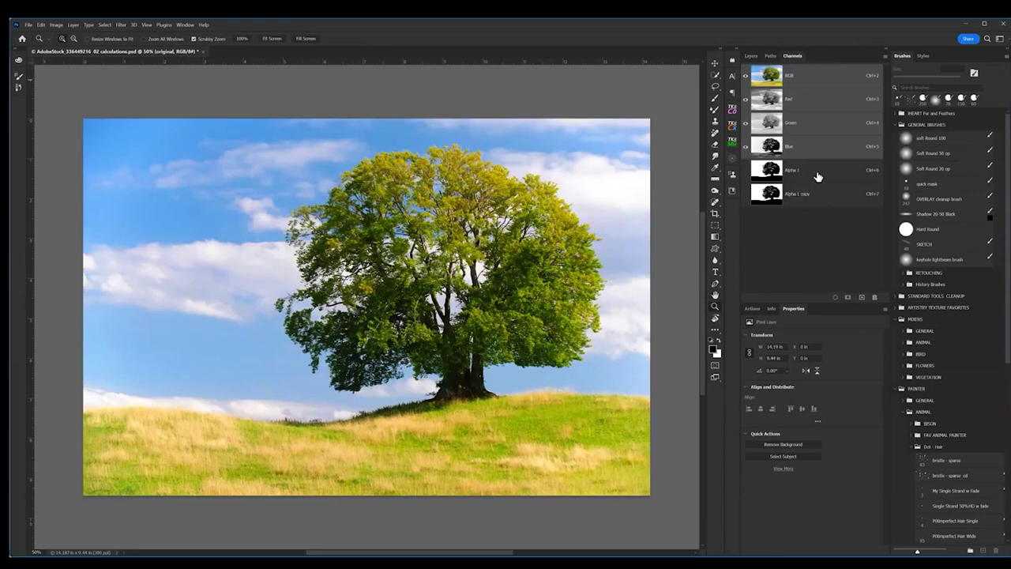
key(ctrl+z)
key(ctrl+z)
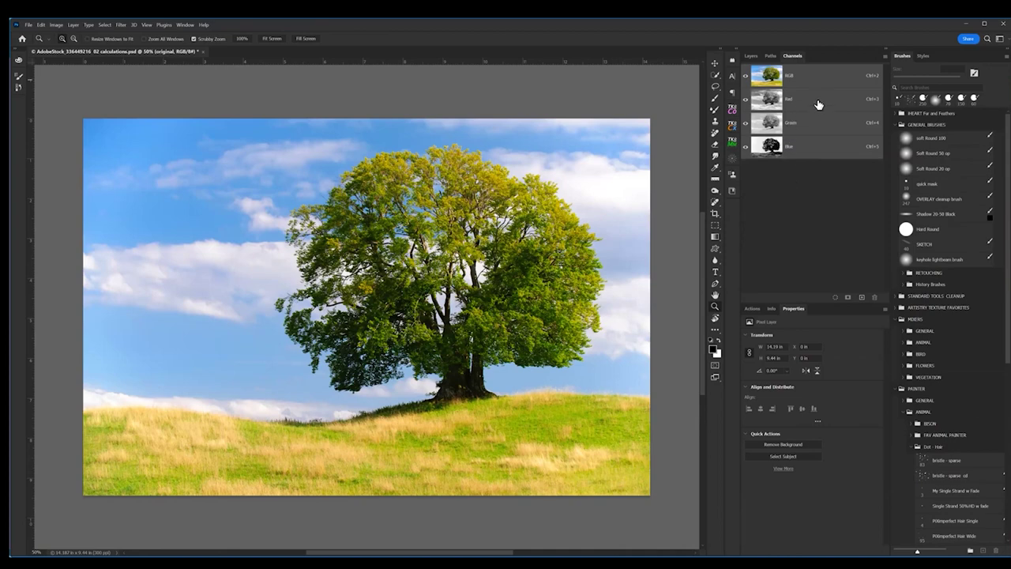
View the Green and Blue channels individually, keep Blue as the selected channel, and show the full-colour composite again.
click(806, 124)
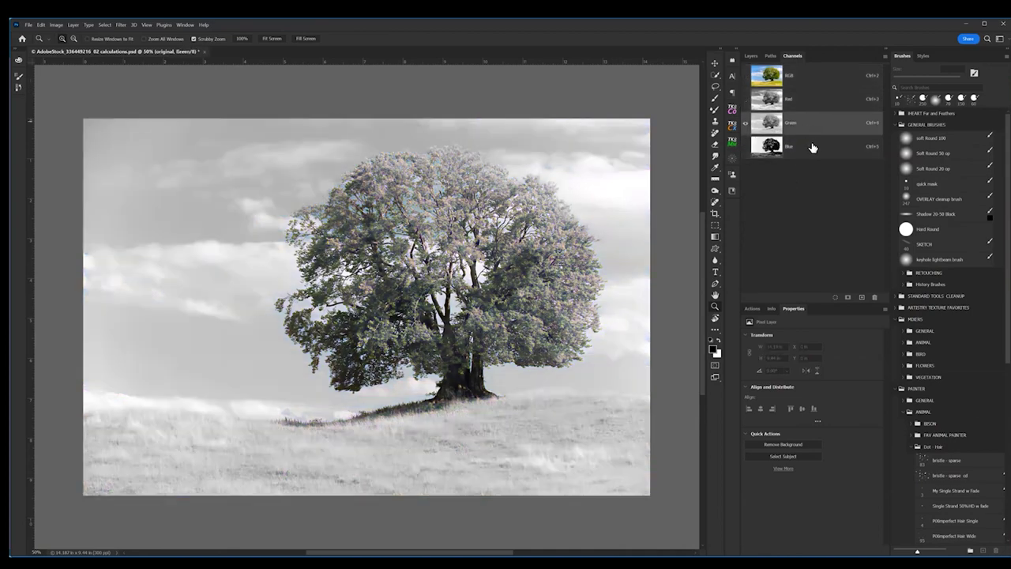
click(814, 147)
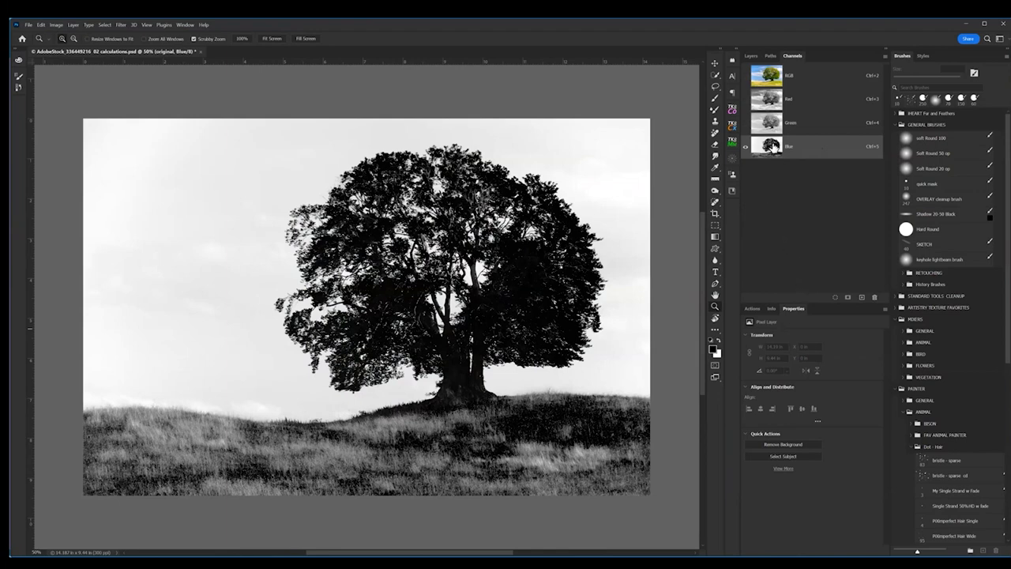
click(750, 55)
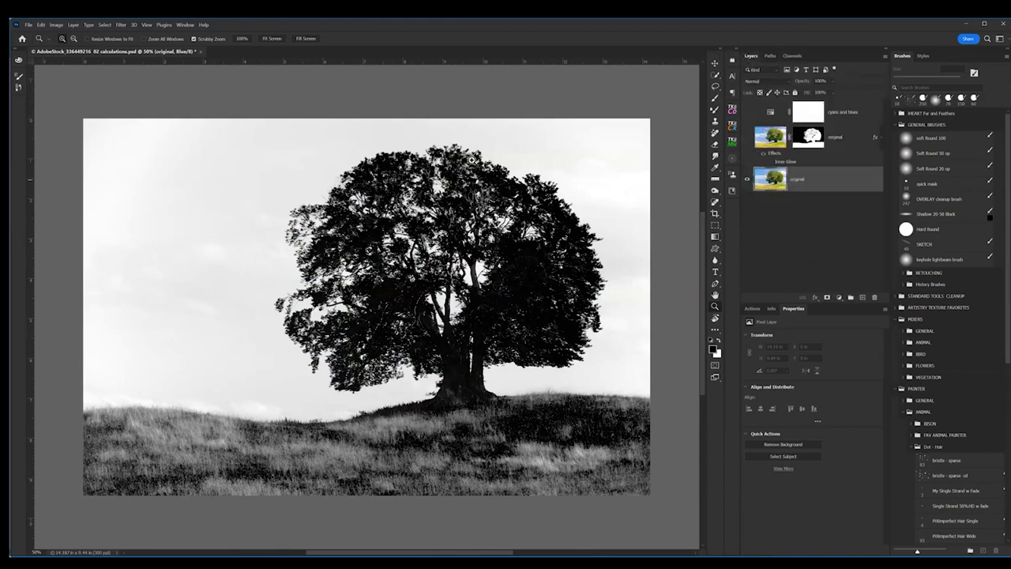
click(792, 54)
click(745, 75)
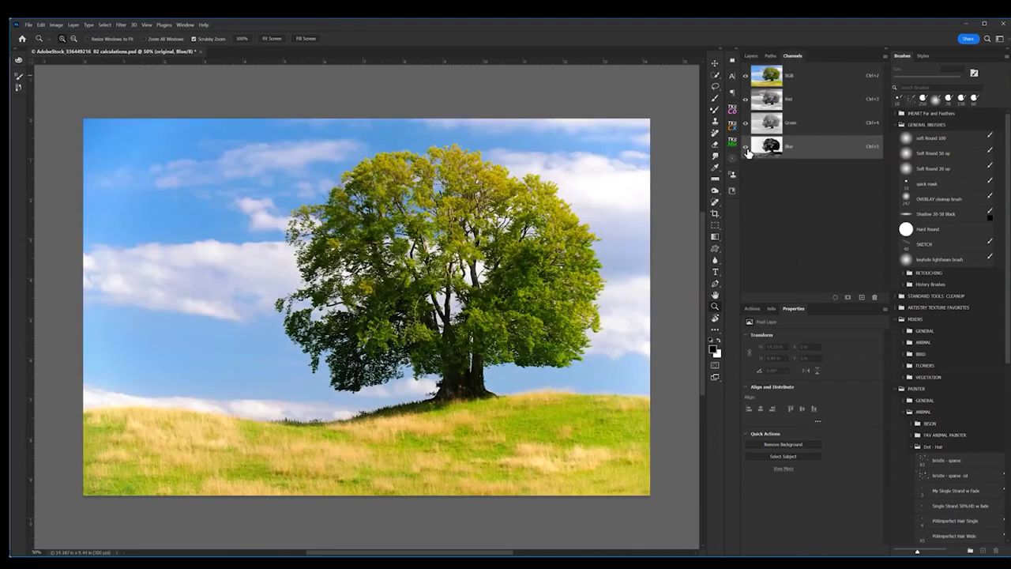
Start Calculations on the lower original layer with the Blue channel for both sources and New Channel as the result.
click(747, 57)
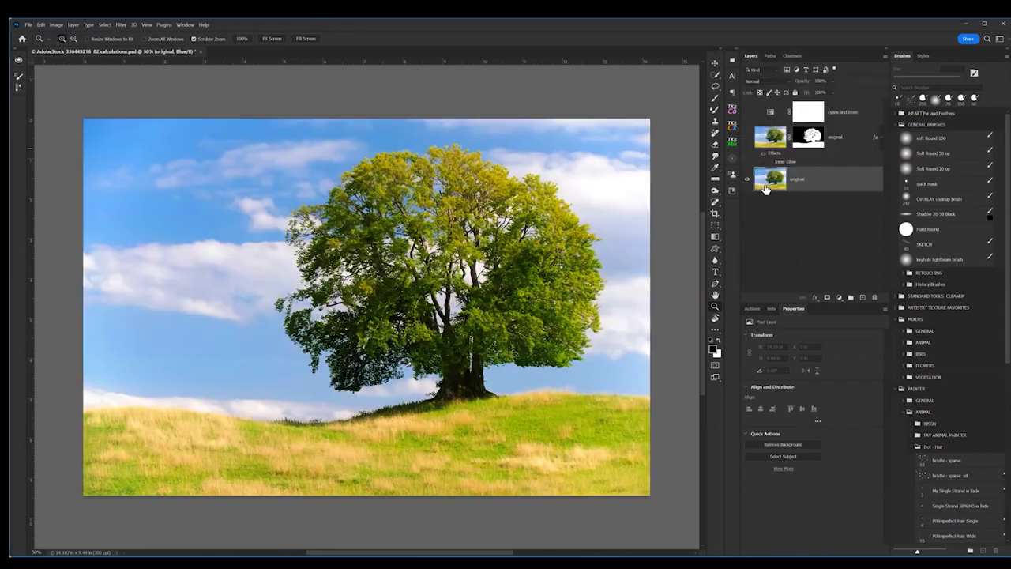
click(56, 25)
click(69, 143)
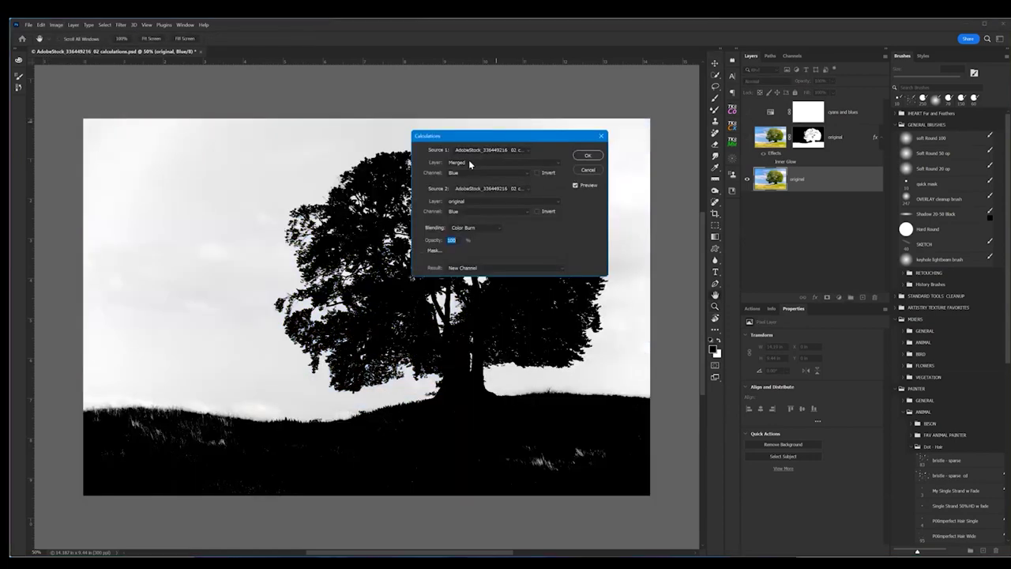
click(463, 172)
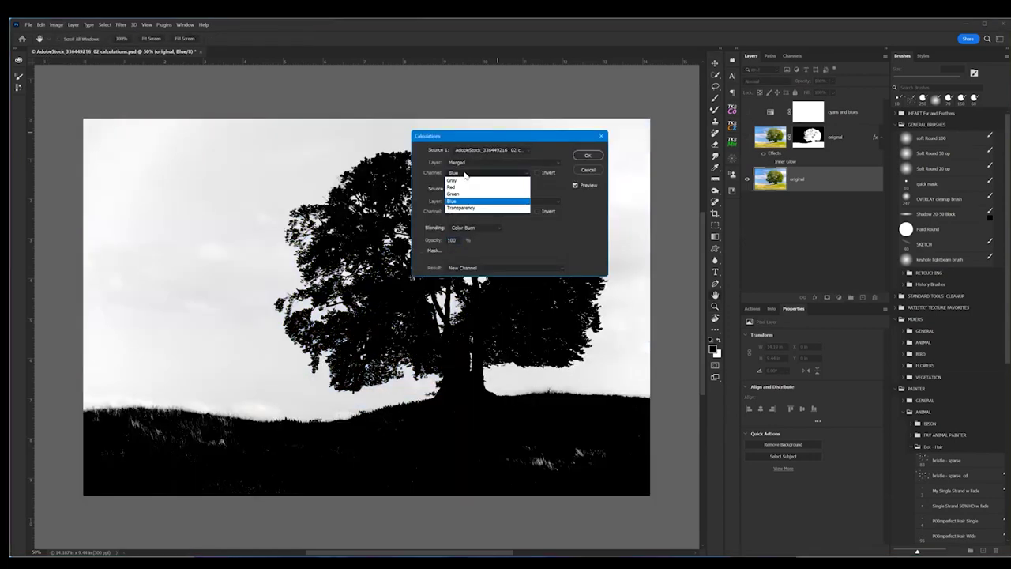
click(479, 204)
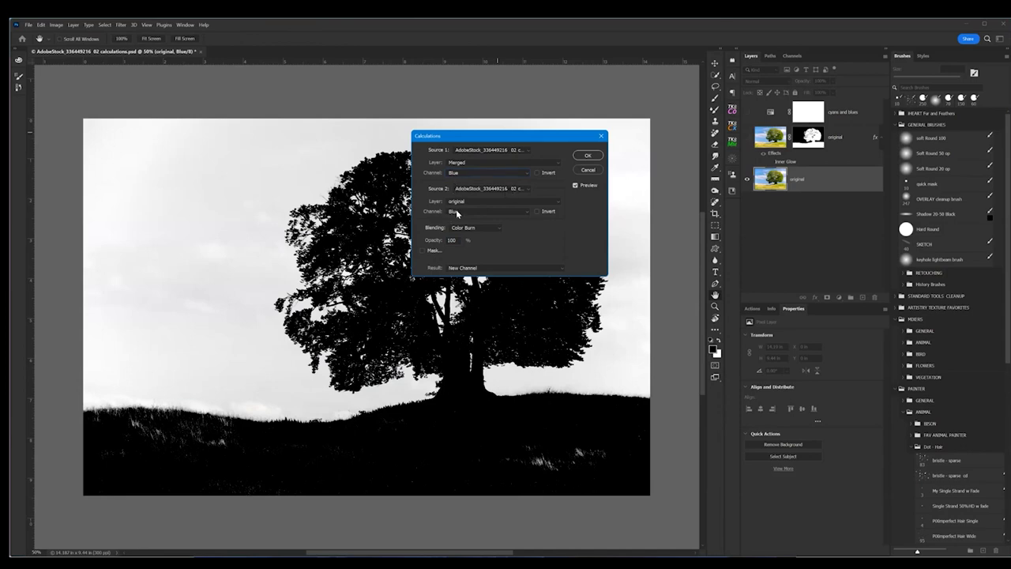
Try the Normal, Darken and Multiply blending modes in the calculation, with the dialog moved higher over the image.
click(489, 228)
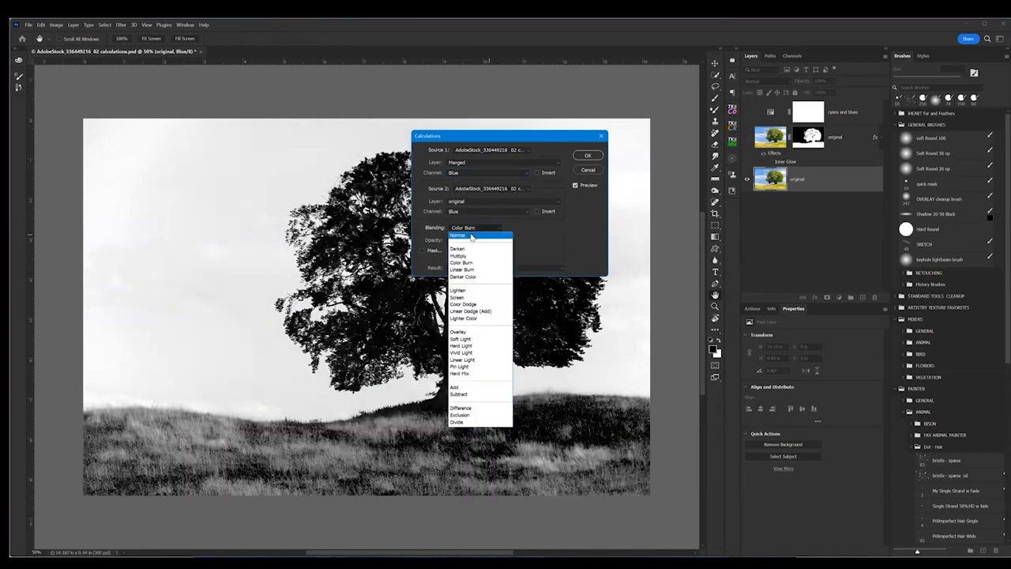
click(466, 237)
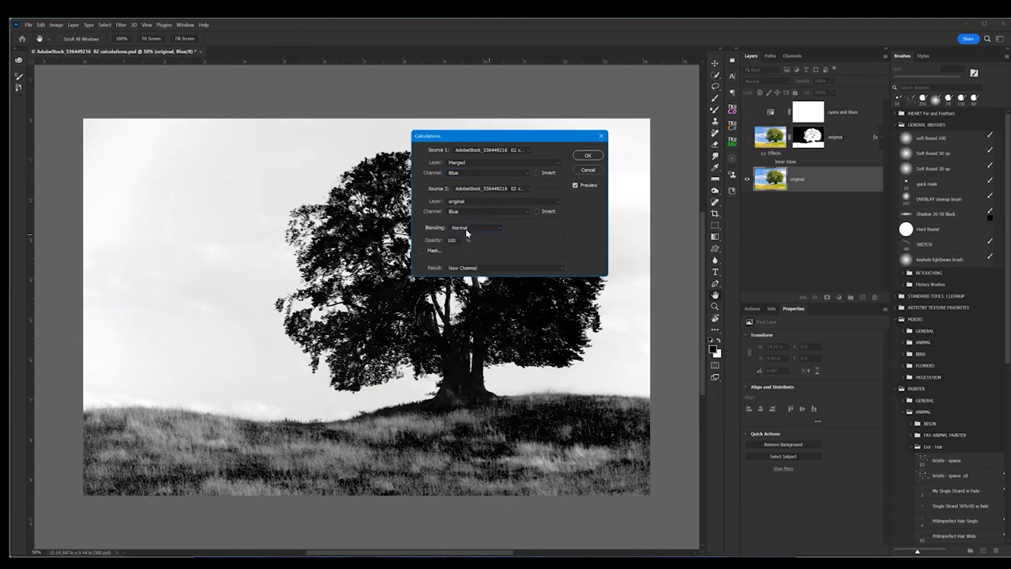
click(466, 228)
click(464, 250)
click(465, 229)
click(464, 257)
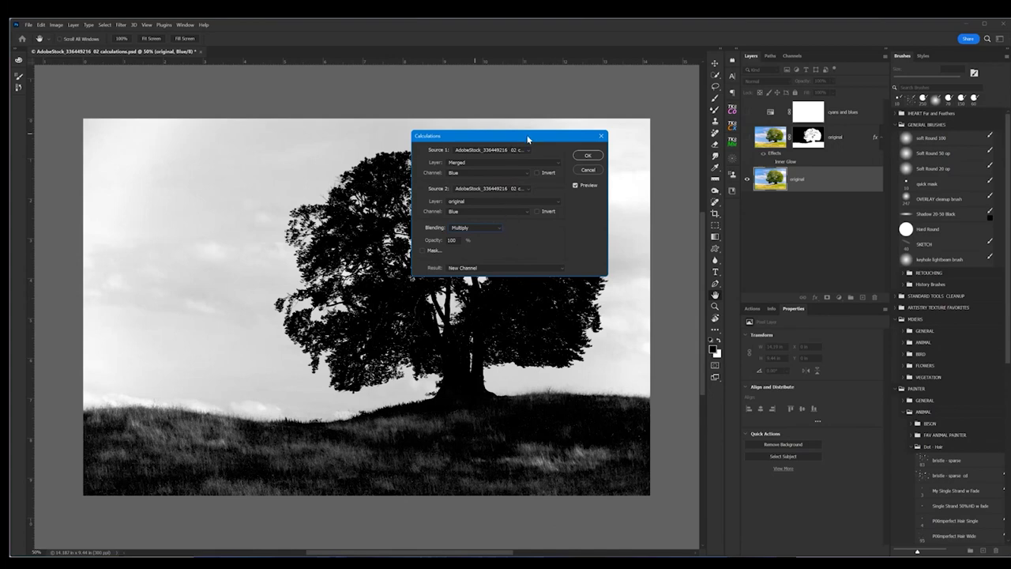
drag(535, 136, 543, 98)
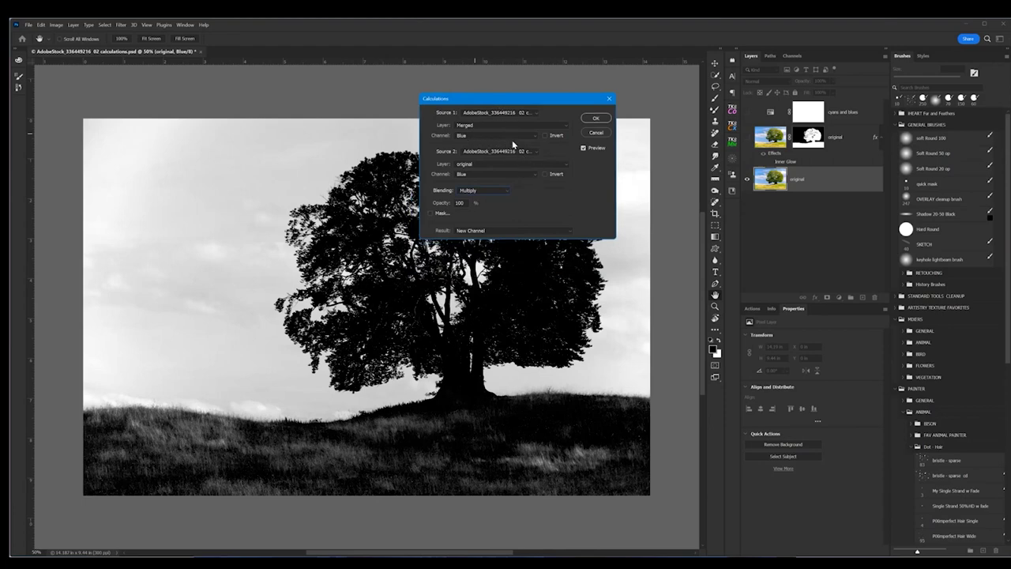
Set the calculation's blending to Color Burn at 100% opacity and generate the new channel.
click(504, 193)
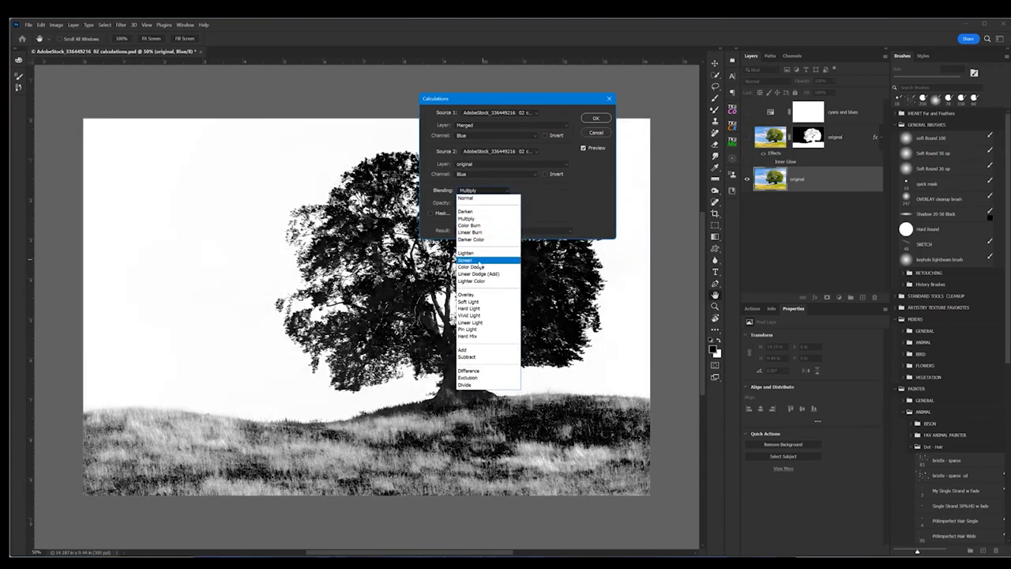
click(479, 227)
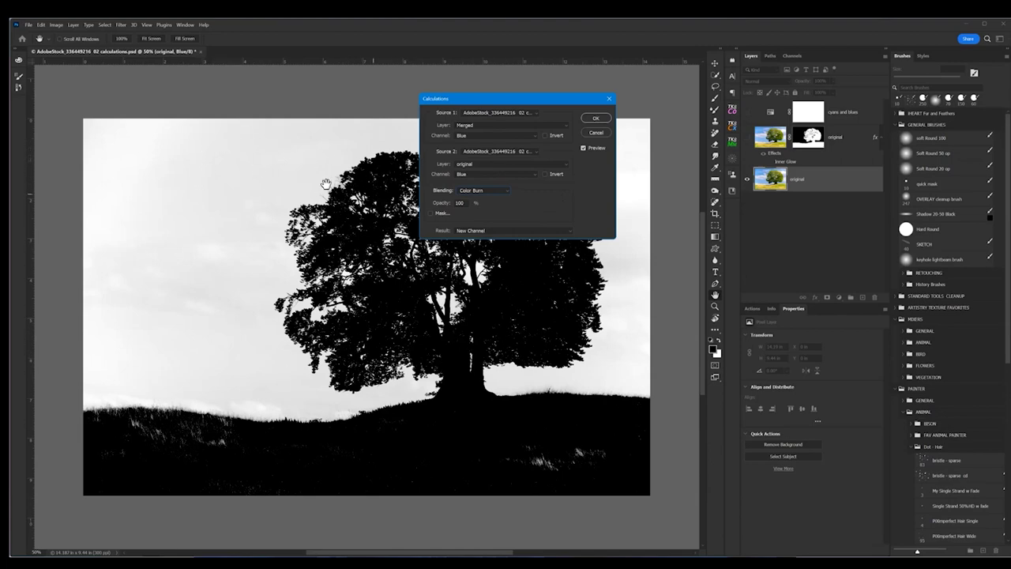
click(598, 119)
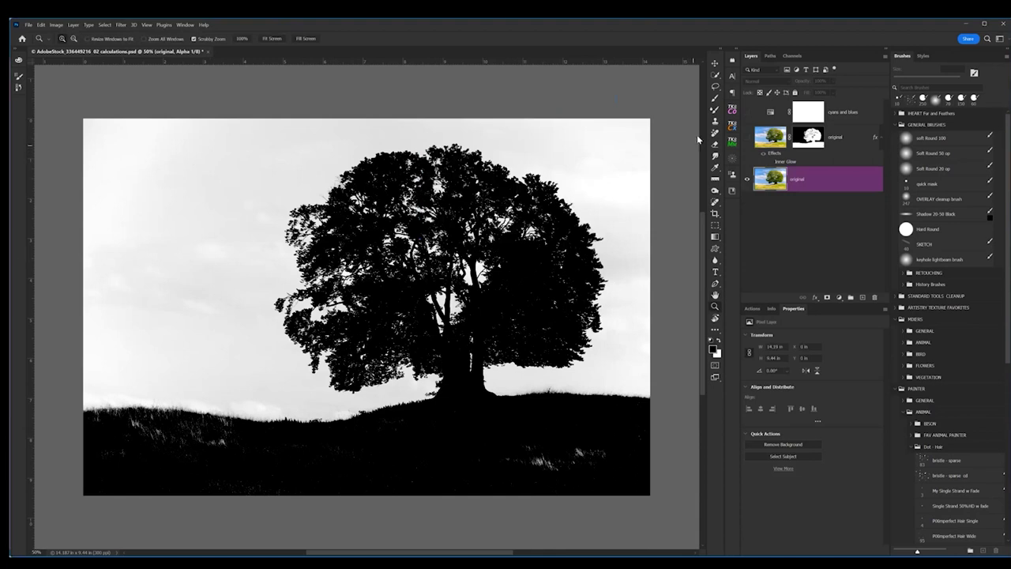
Apply Levels to the new alpha channel with input values of about 85, 1.11 and 131.
click(792, 56)
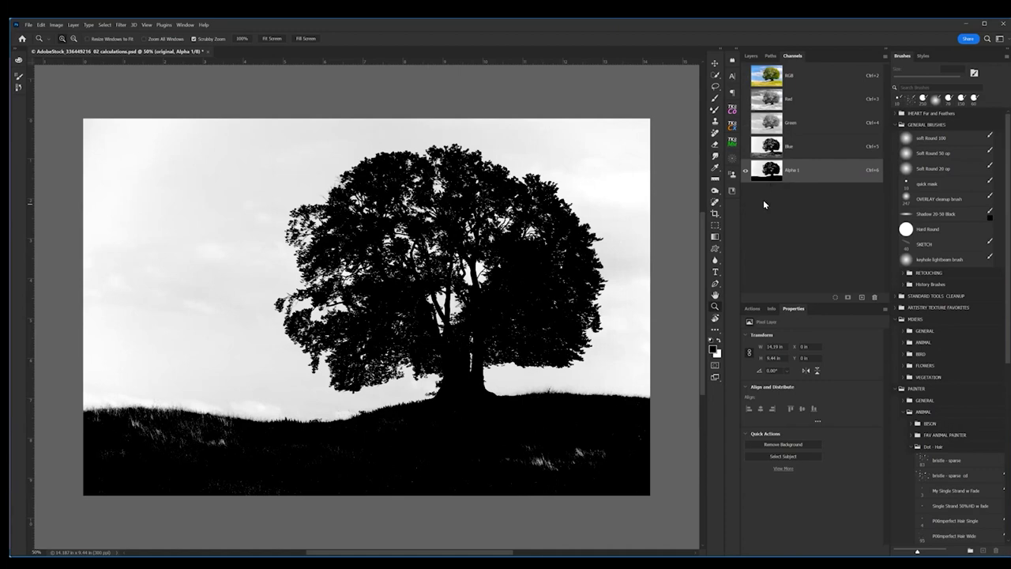
key(ctrl+l)
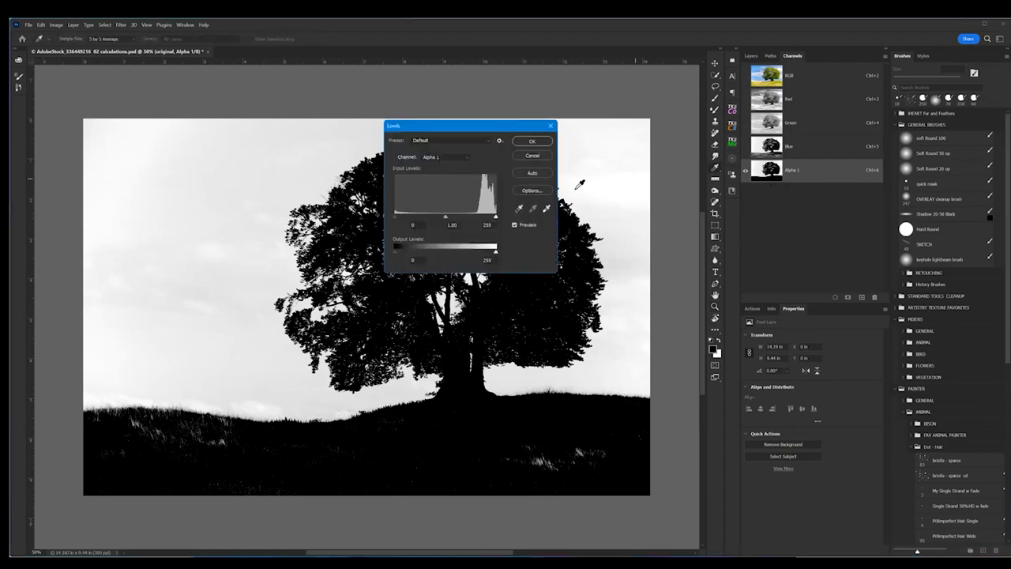
drag(473, 126, 581, 62)
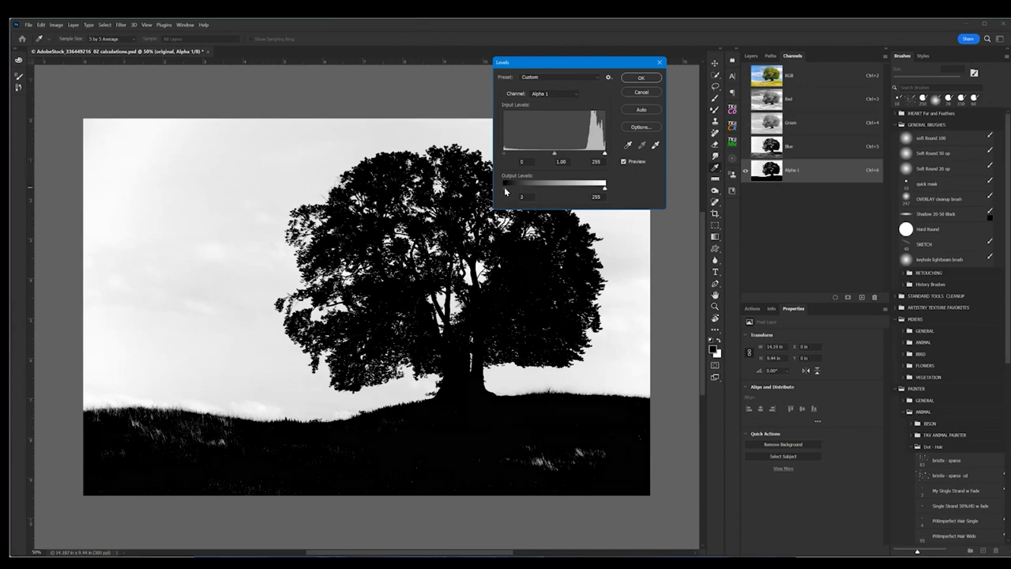
drag(509, 191, 519, 156)
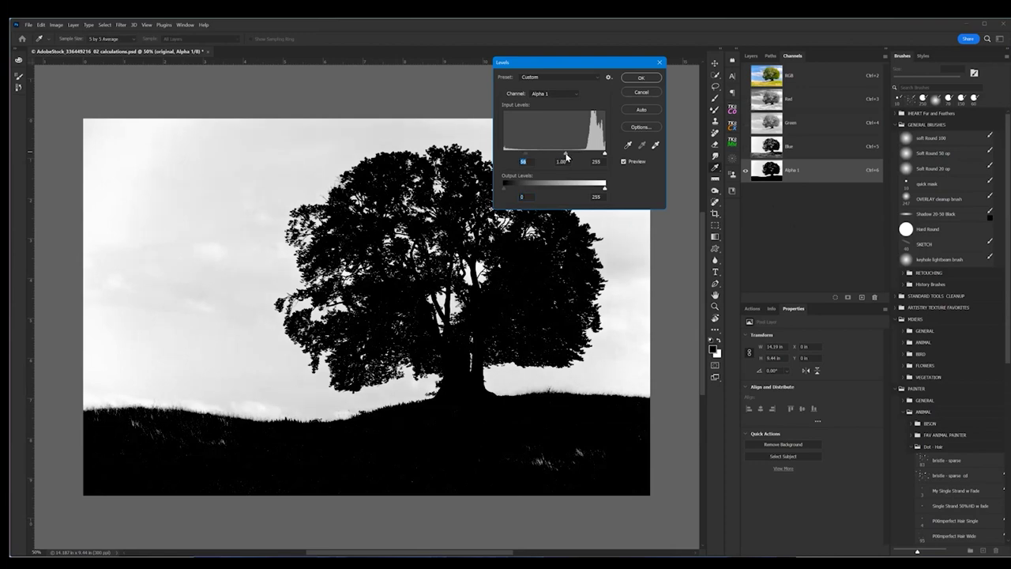
drag(557, 158, 583, 157)
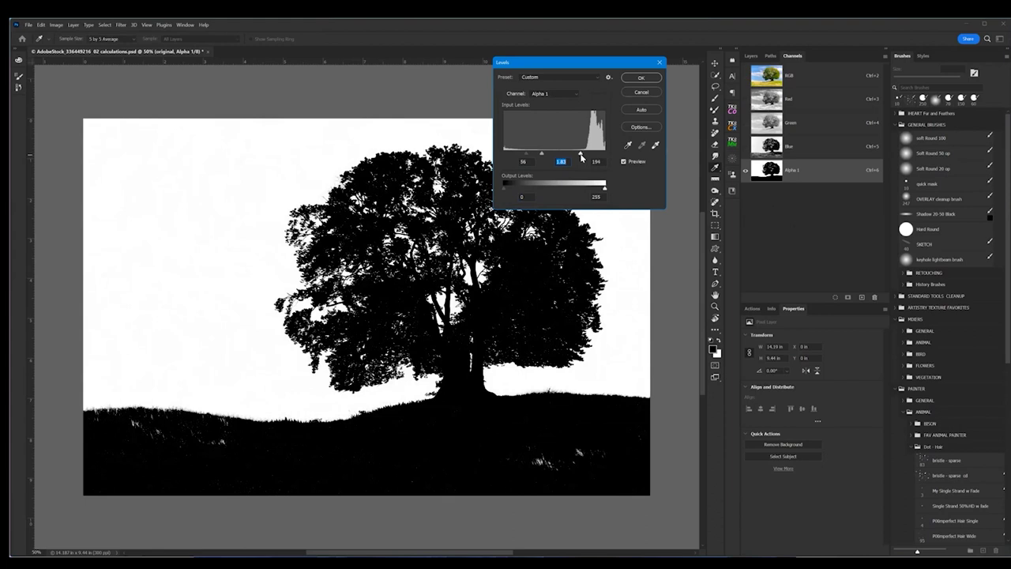
key(Tab)
click(524, 161)
drag(568, 155, 539, 158)
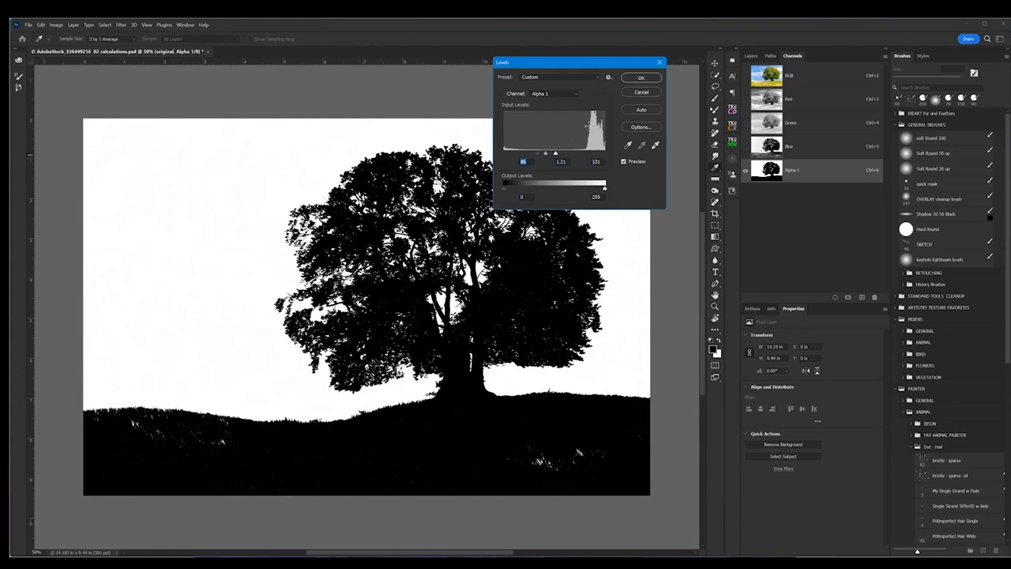
click(644, 79)
Paint over the light grass specks in the alpha channel's hill with a black brush enlarged to about 150 px.
key(b)
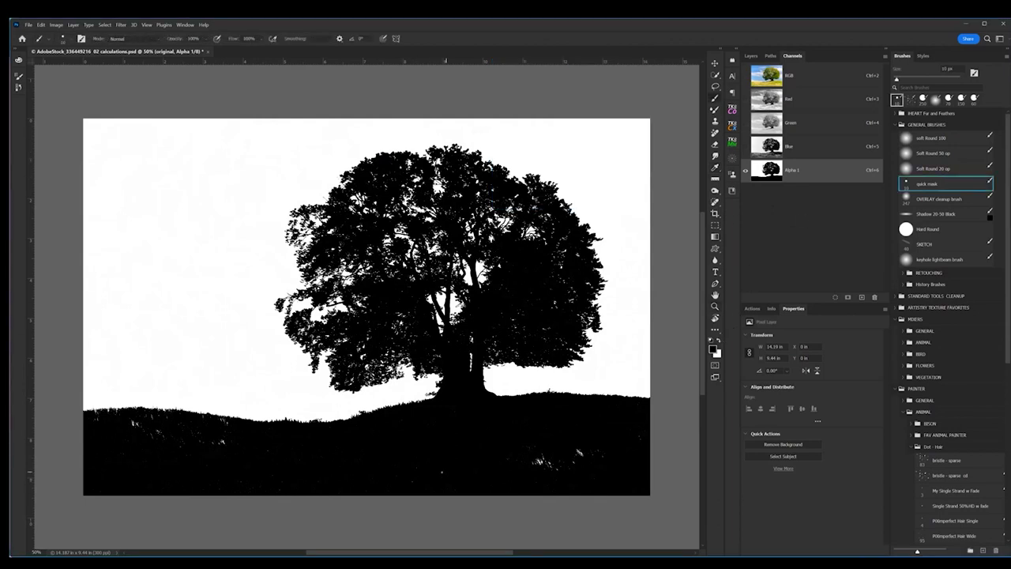
key(bracketright)
key(bracketright)
key(bracketright)
key(bracketright)
key(bracketright)
key(bracketright)
key(bracketright)
key(bracketright)
key(bracketright)
key(bracketright)
key(bracketright)
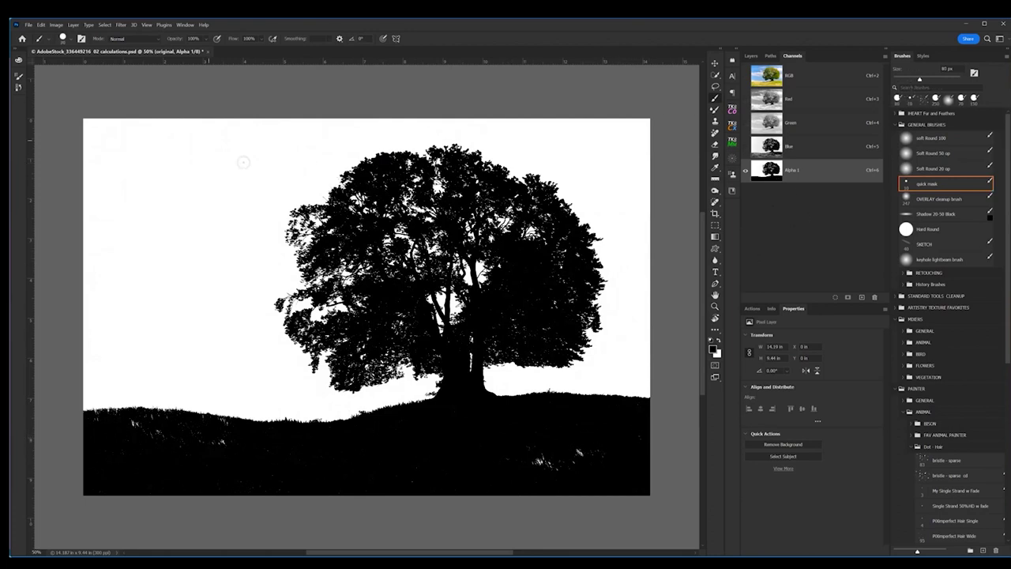
key(bracketright)
key(bracketright)
key(bracketright)
key(bracketright)
key(bracketright)
mouse_move(132, 423)
mouse_down()
mouse_move(226, 429)
mouse_move(126, 453)
mouse_up()
mouse_move(566, 439)
mouse_down()
mouse_move(302, 478)
mouse_move(630, 456)
mouse_move(545, 494)
mouse_move(570, 470)
mouse_up()
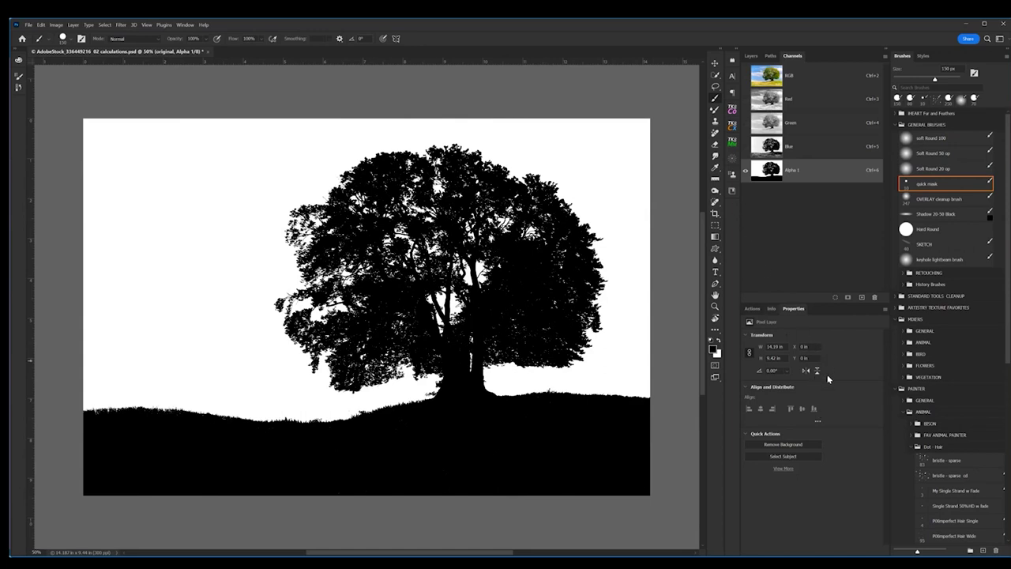
Apply Levels to the alpha channel again, lowering the white input and raising the black input to remove remaining greys.
key(ctrl+l)
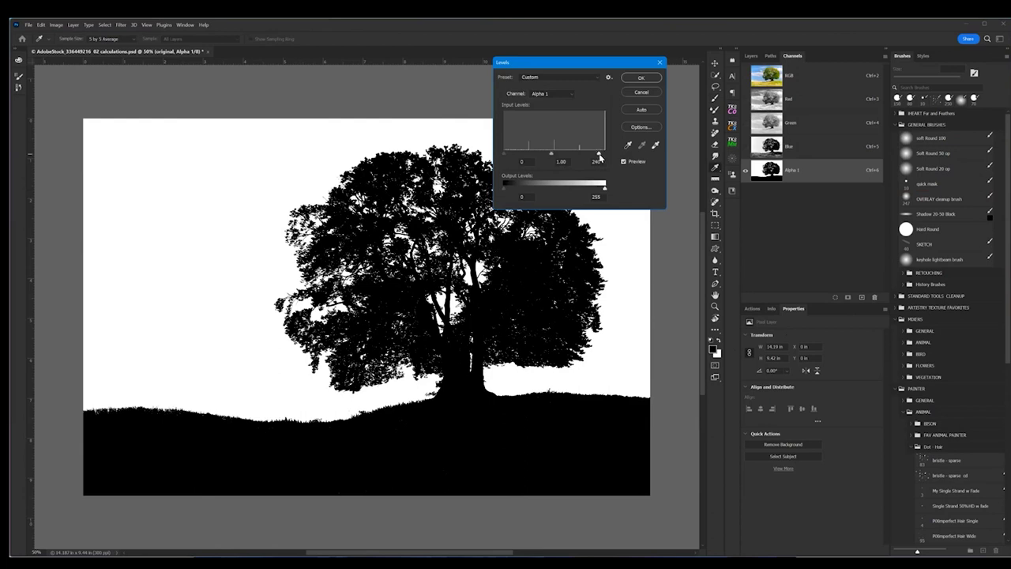
drag(599, 156, 568, 153)
drag(504, 154, 525, 156)
click(642, 79)
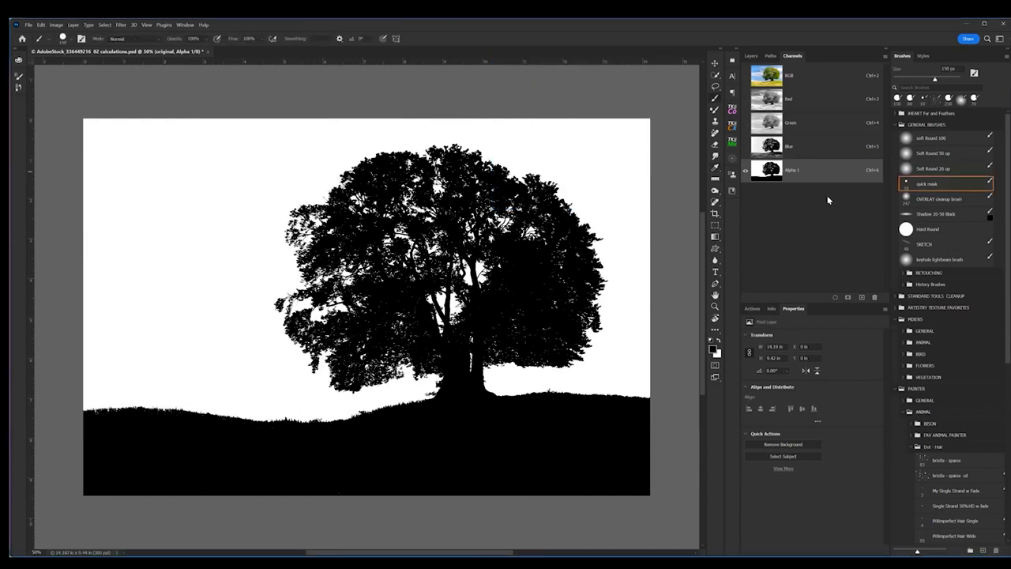
Load the alpha channel as a selection, invert it, and turn it into a layer mask on the lower original layer.
click(834, 298)
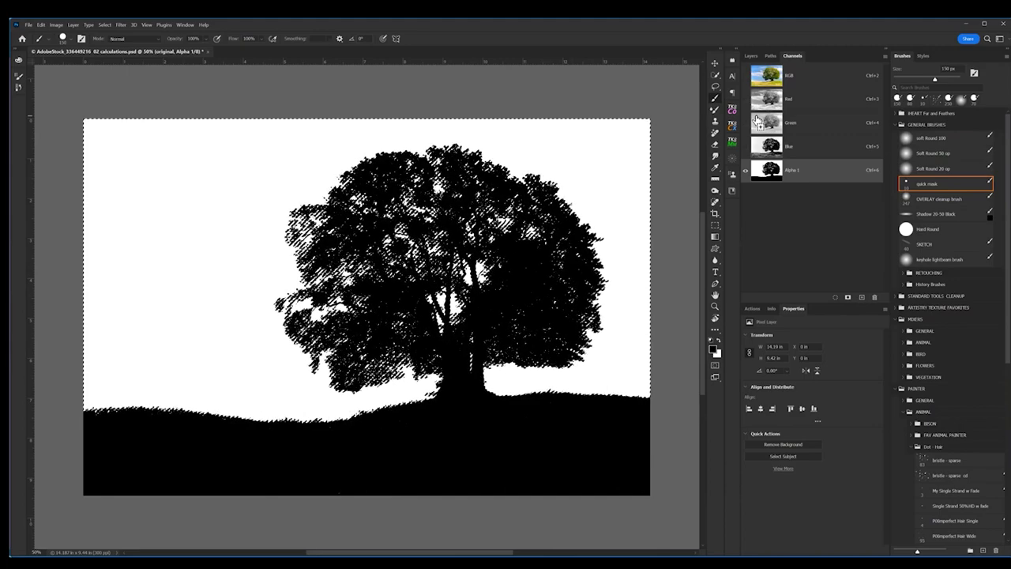
key(ctrl+shift+i)
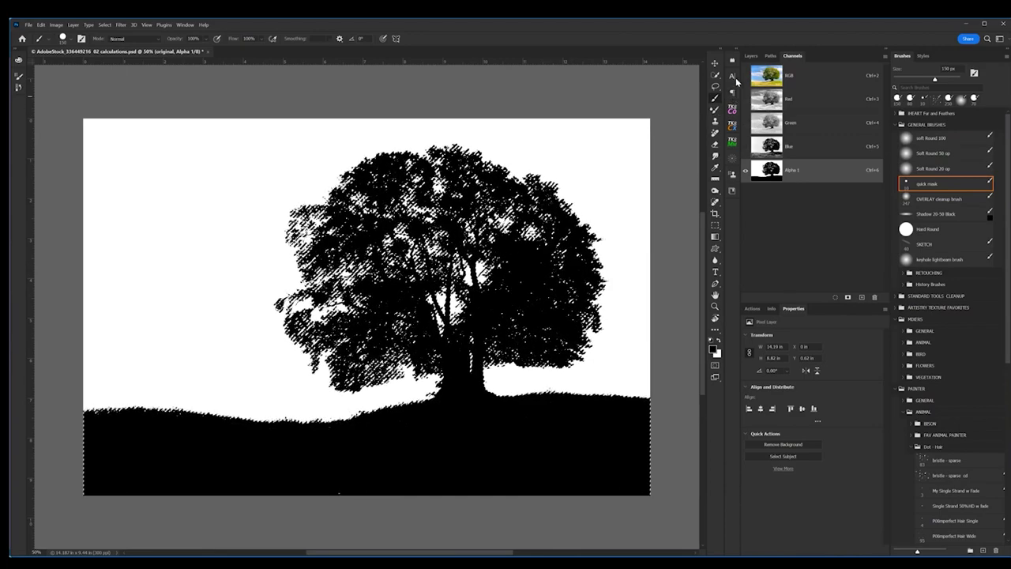
click(751, 55)
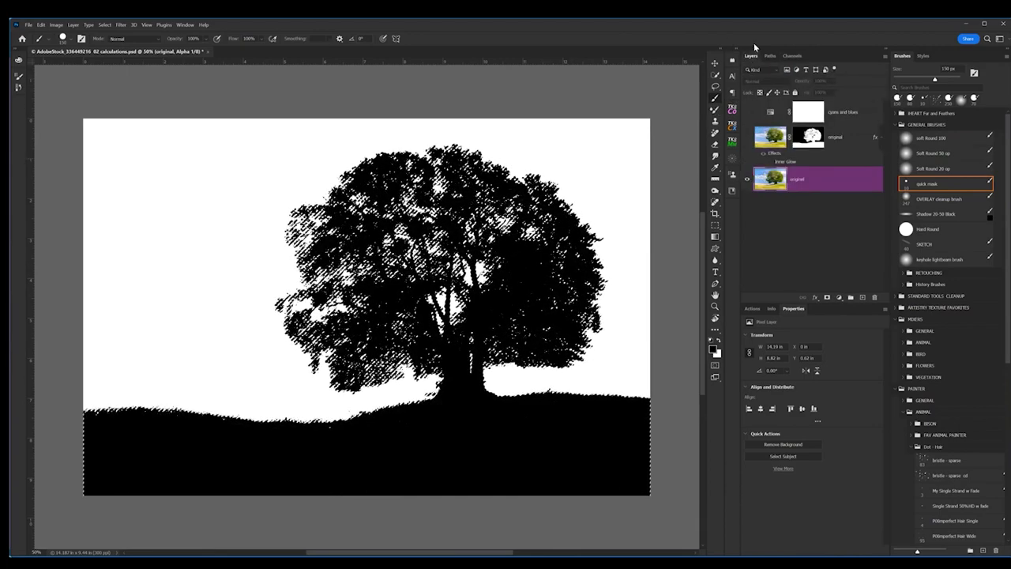
click(828, 299)
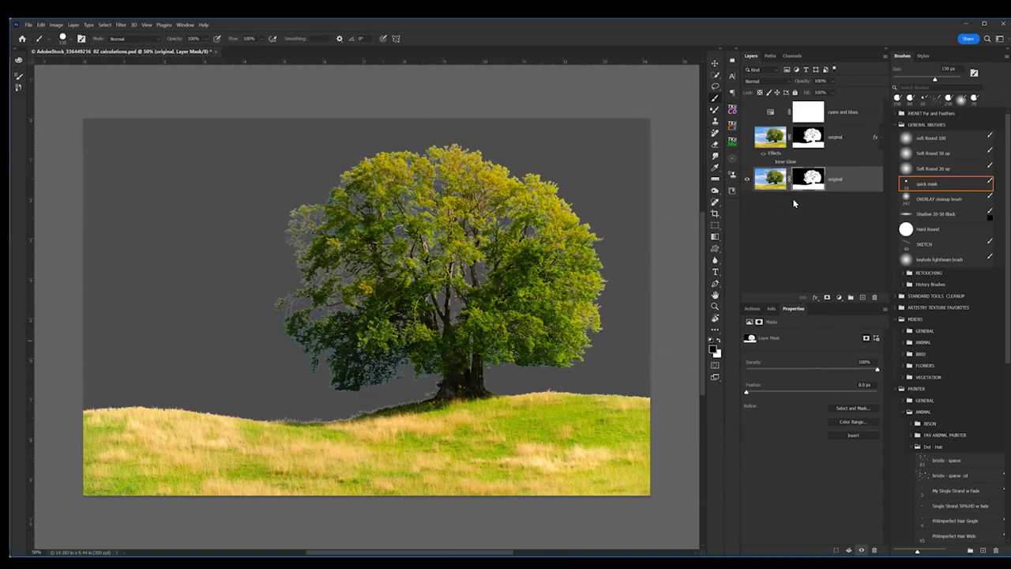
Show the upper masked original layer in place of the lower one and inspect its leaf edges for colour fringing.
click(748, 179)
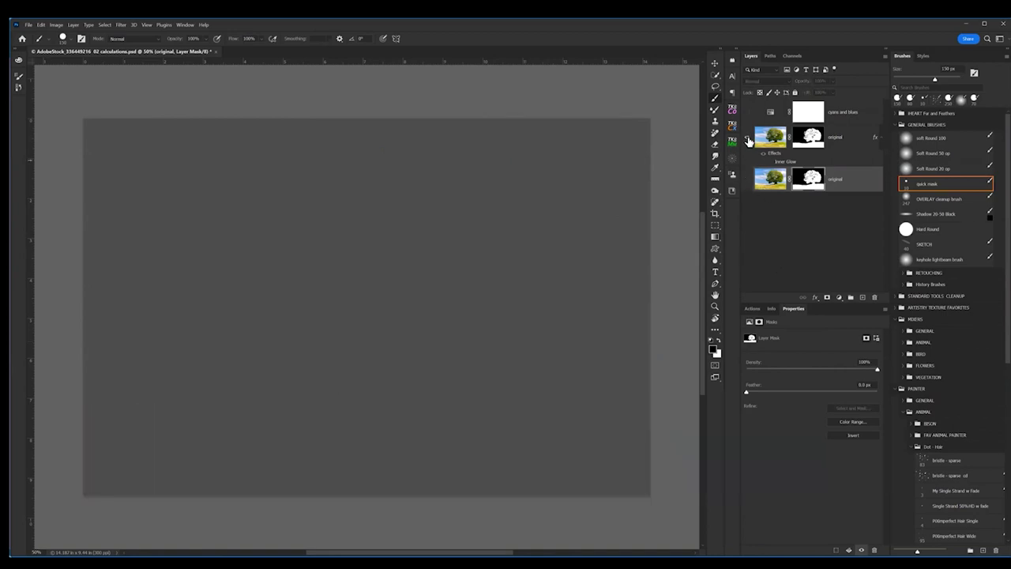
click(748, 137)
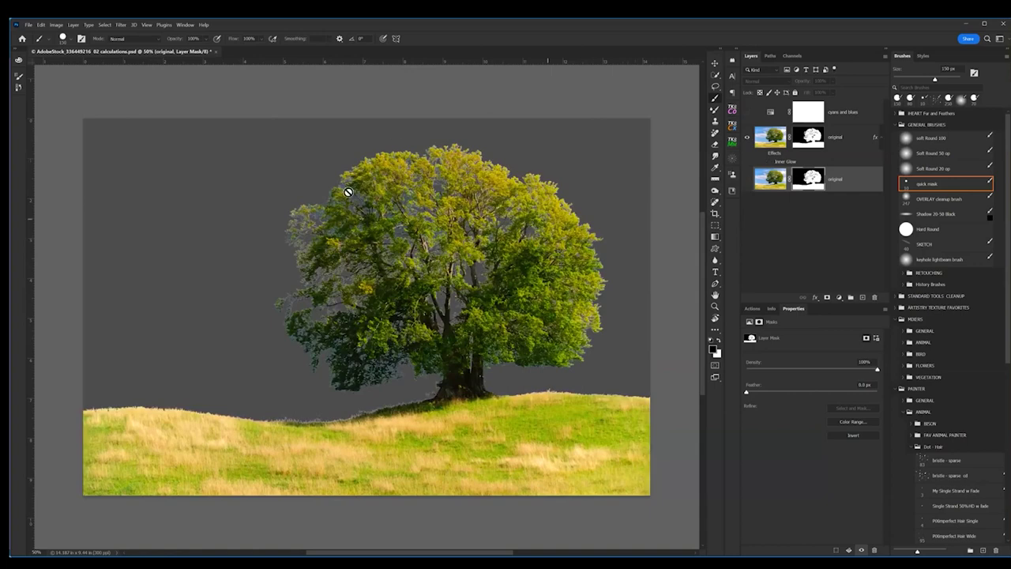
click(716, 307)
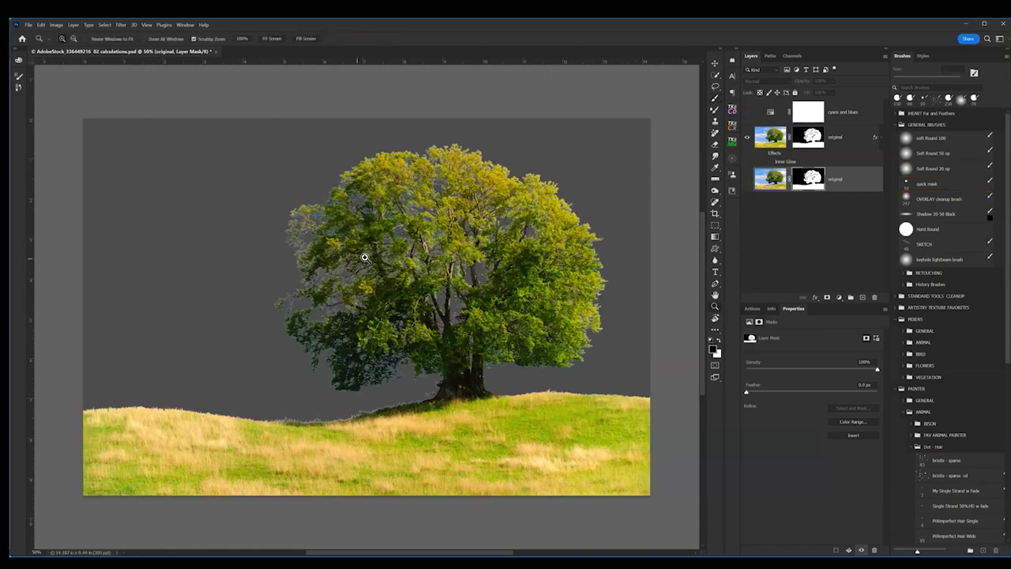
drag(364, 261, 474, 256)
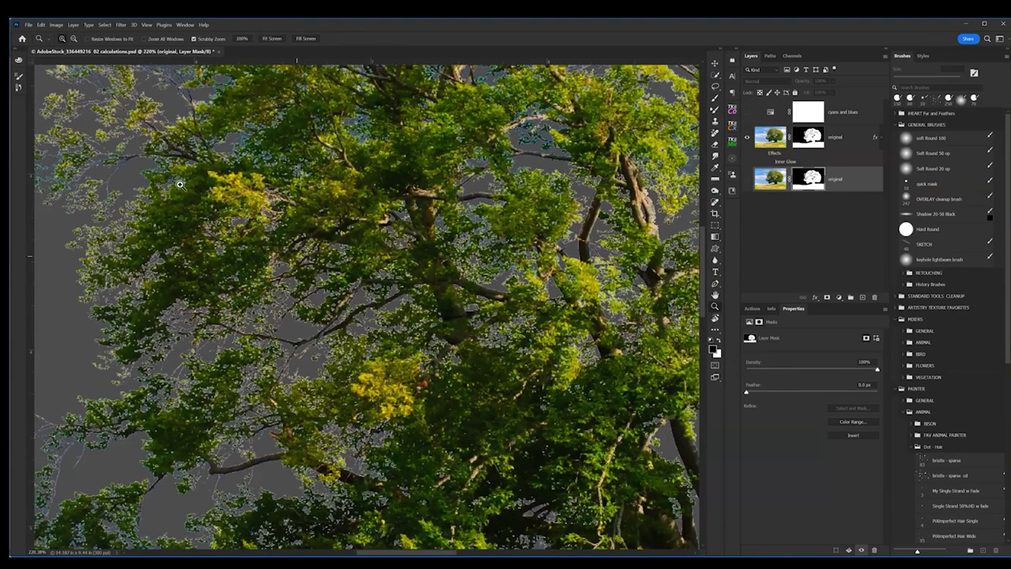
click(171, 198)
drag(141, 123, 292, 323)
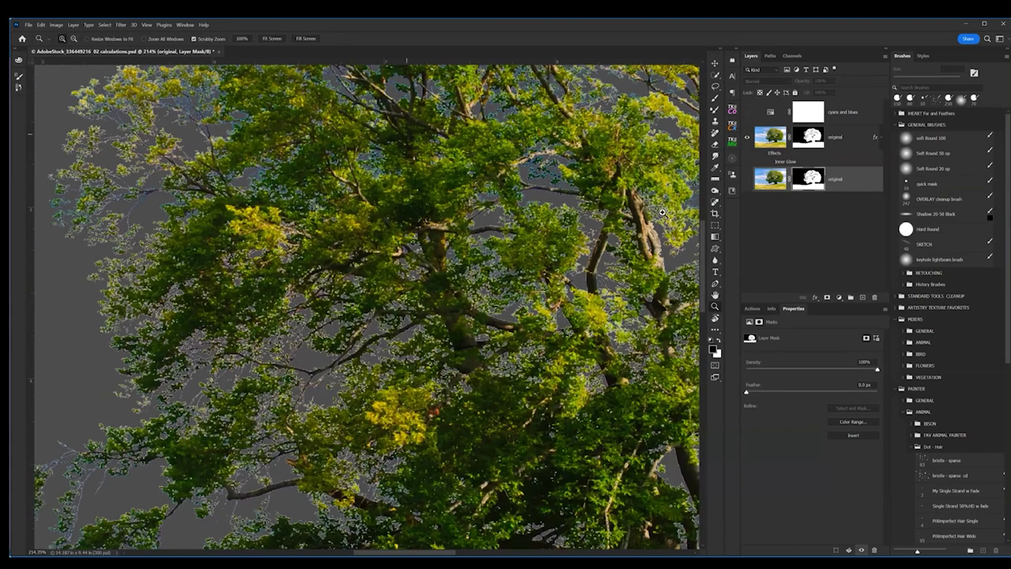
scroll(488, 226, down, 4)
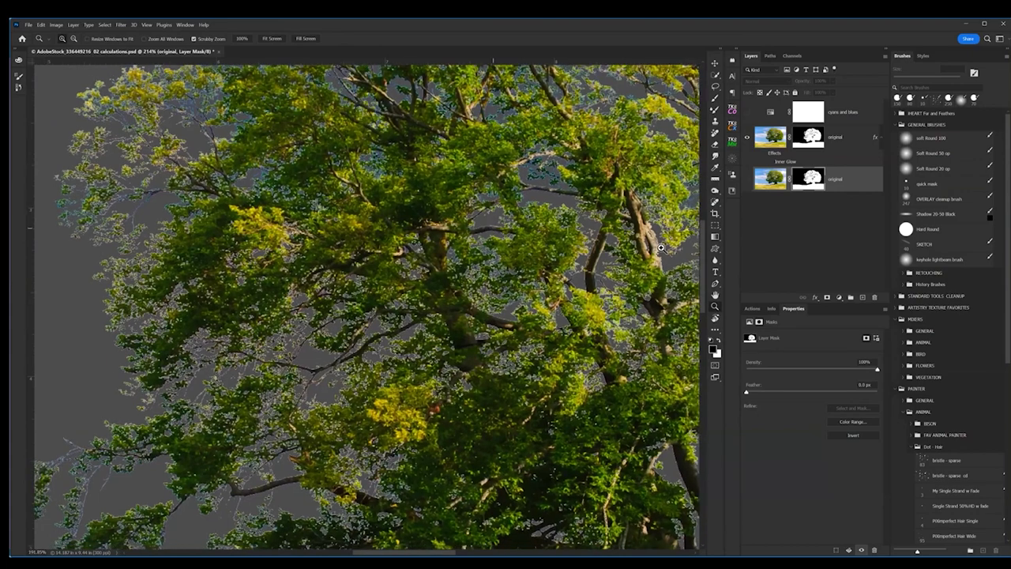
scroll(699, 245, up, 3)
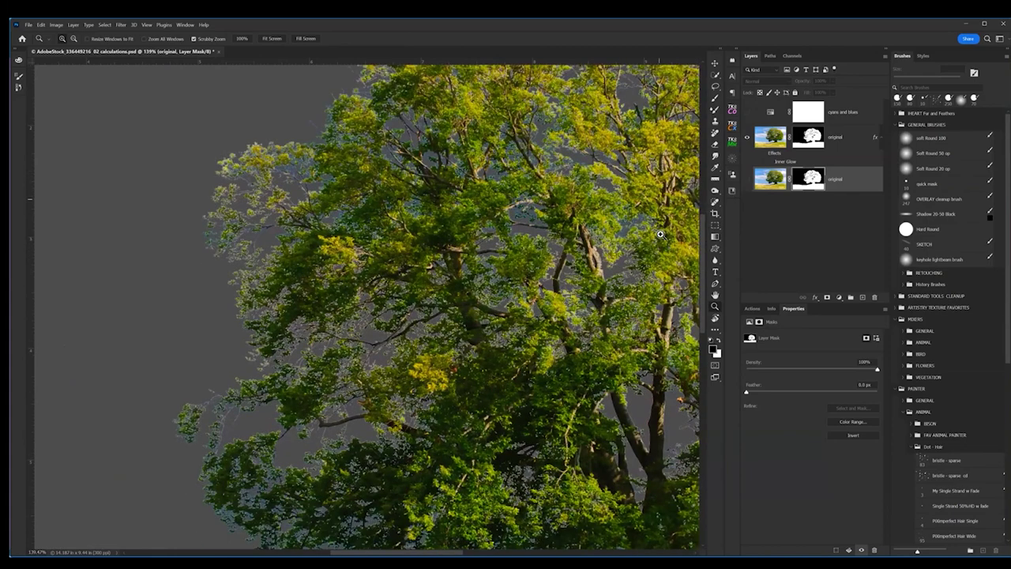
drag(360, 338, 376, 327)
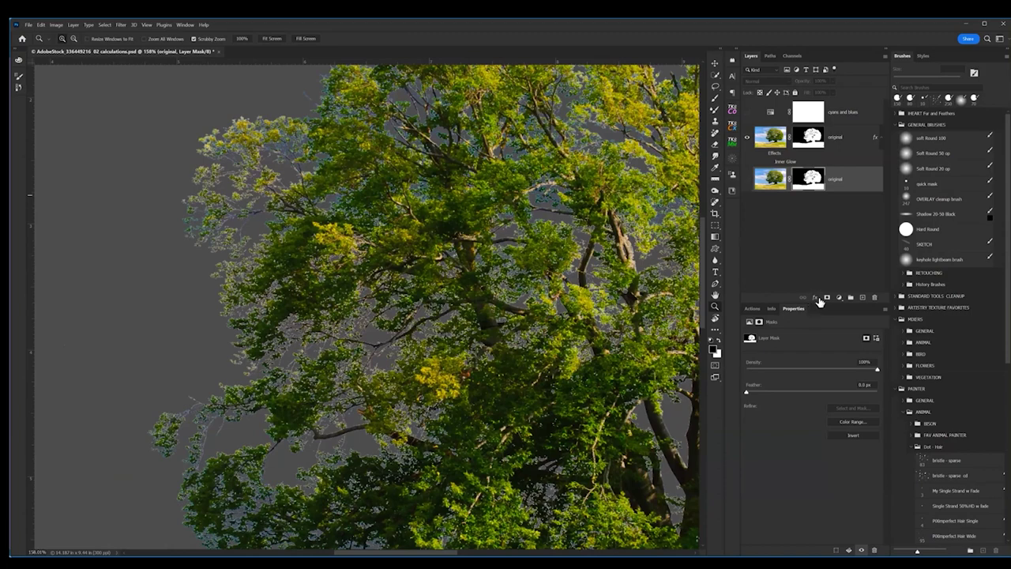
drag(511, 318, 521, 316)
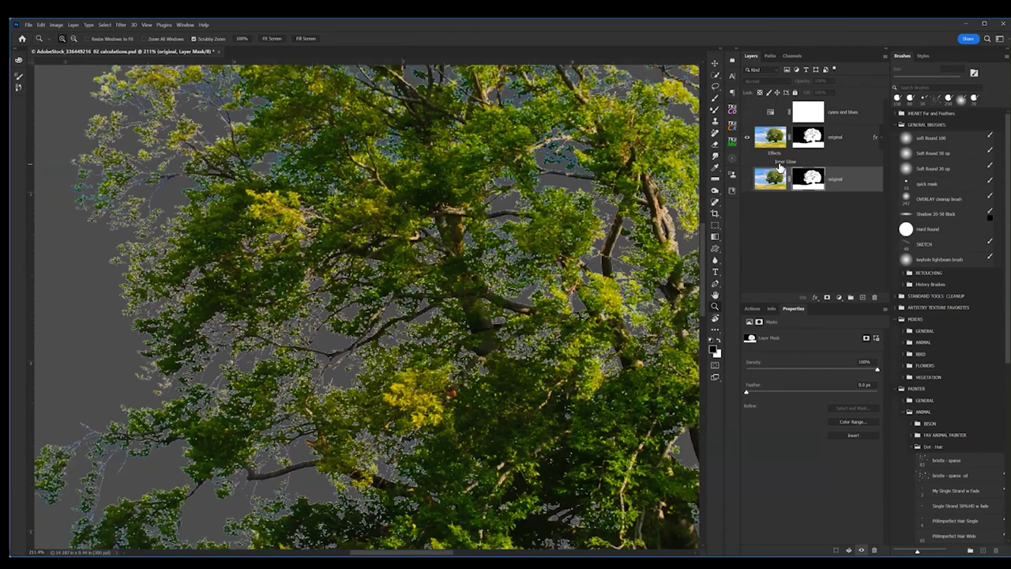
Select the upper original layer and turn on its Inner Glow effect.
click(783, 164)
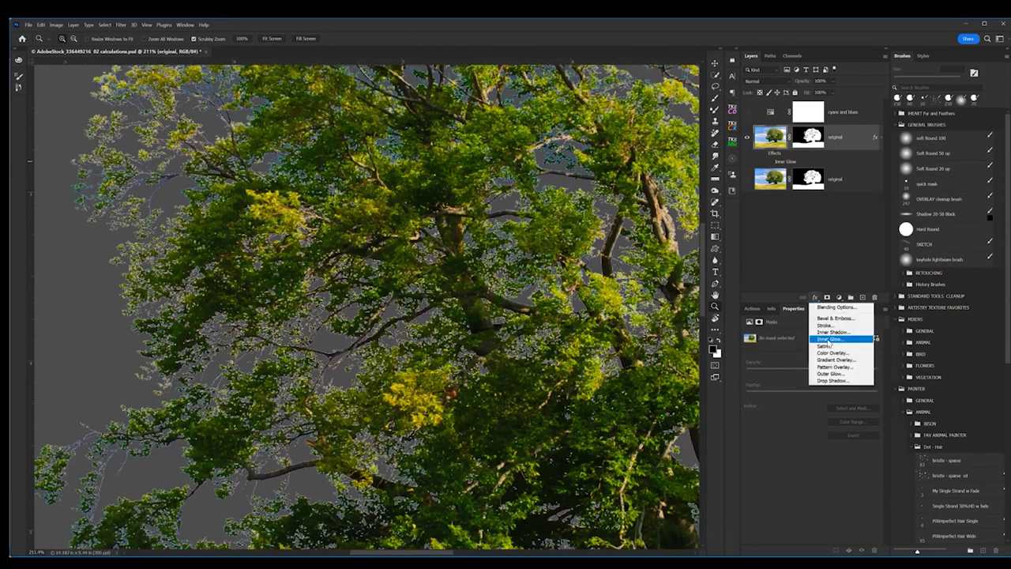
click(774, 164)
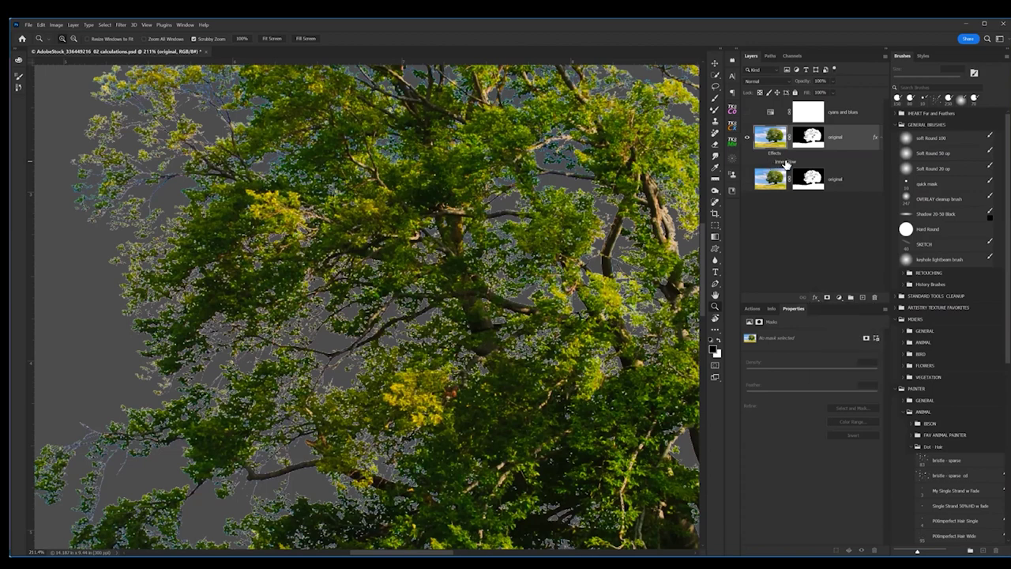
click(815, 298)
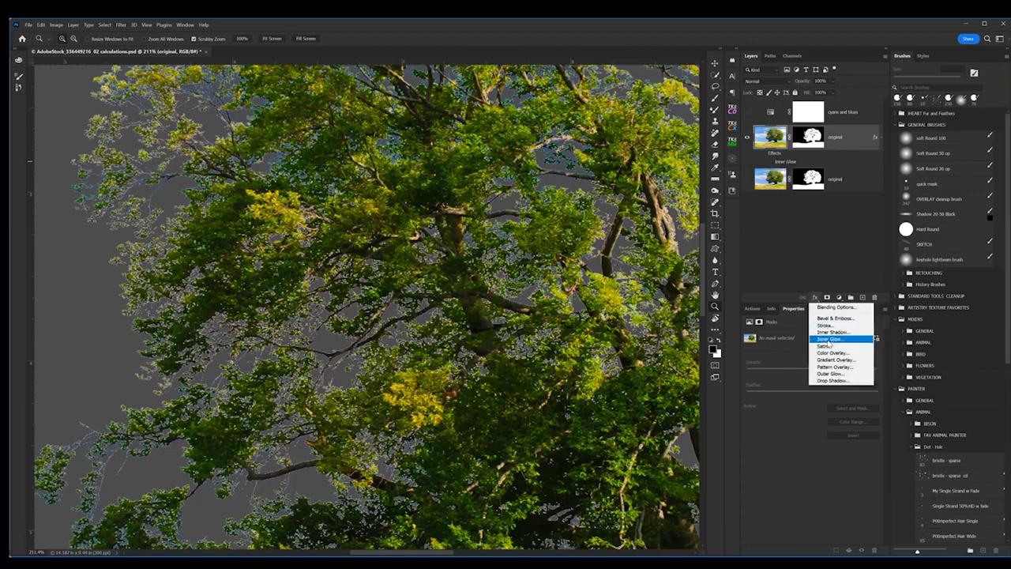
click(771, 163)
click(771, 162)
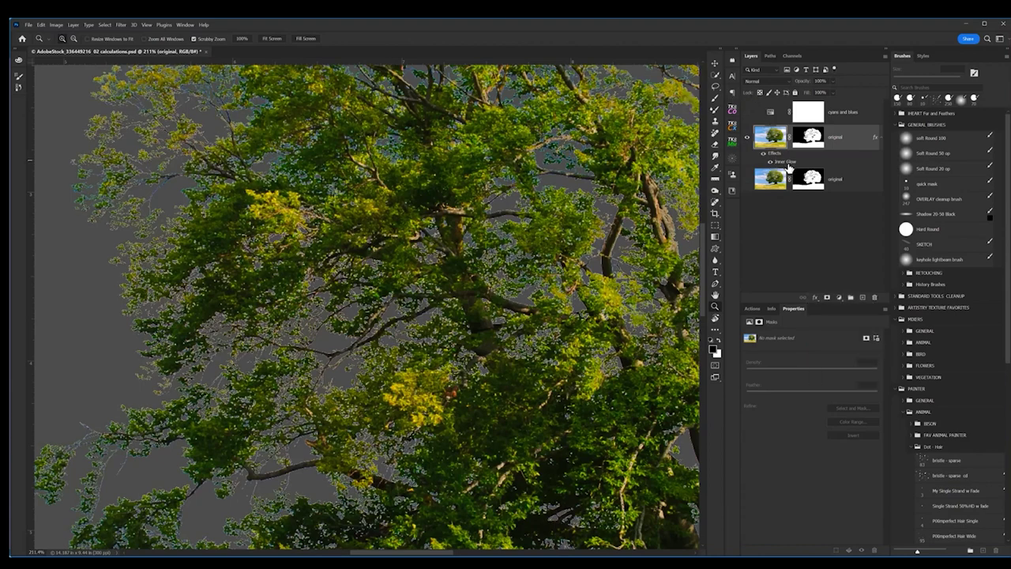
Check the Inner Glow's olive colour, then set its opacity to 44% and size to 32 px.
double_click(799, 166)
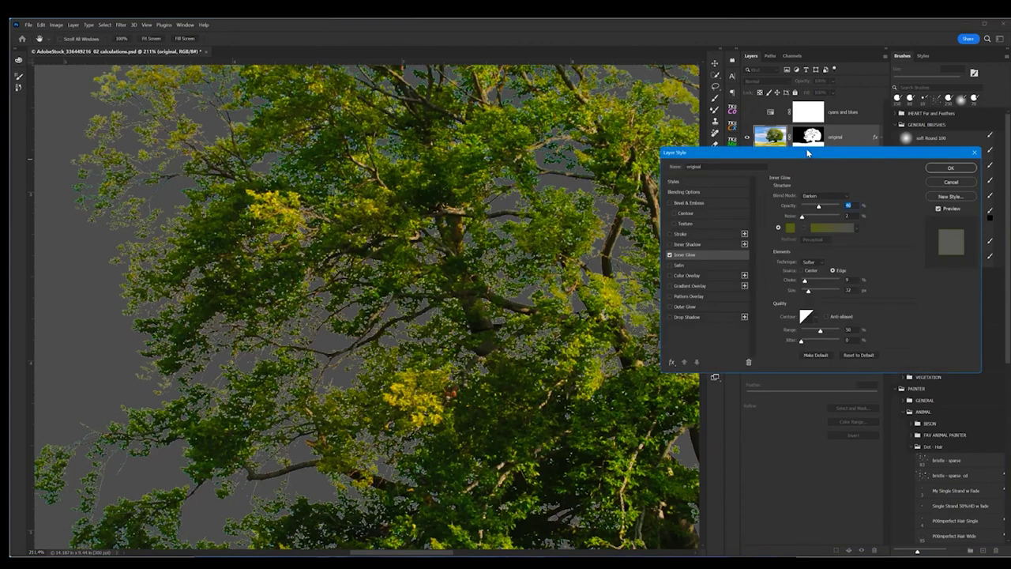
drag(812, 156, 564, 120)
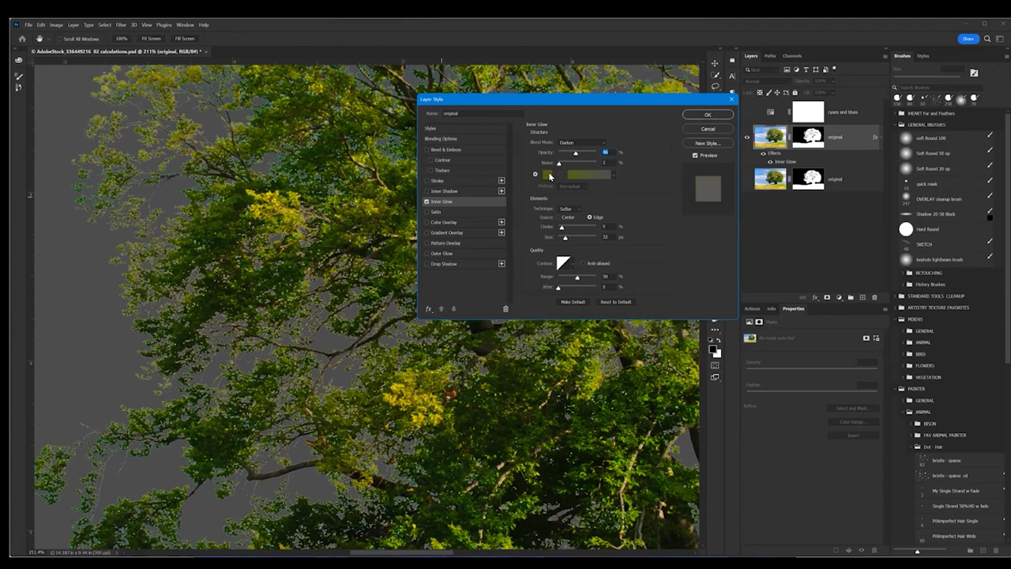
click(549, 174)
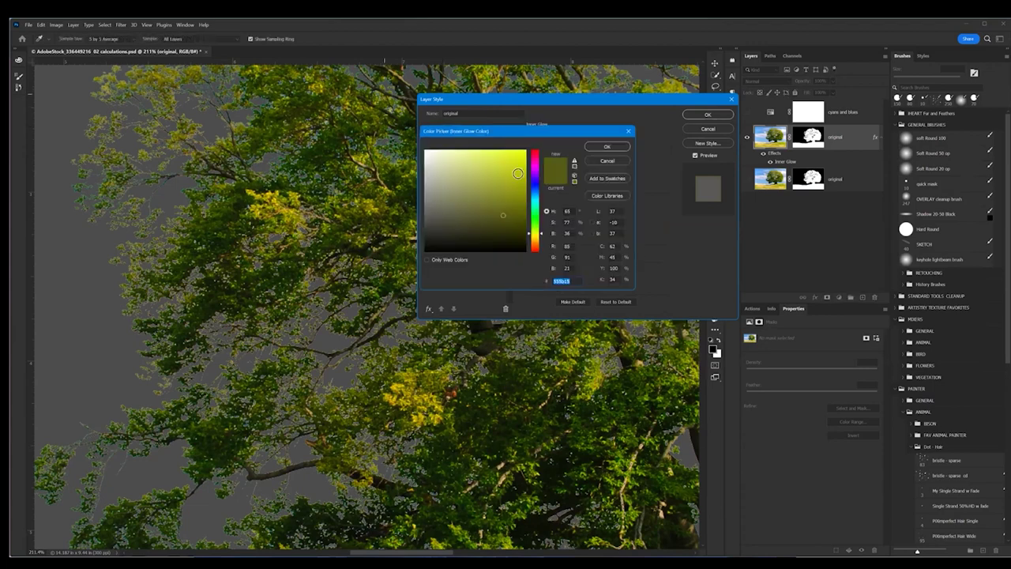
click(606, 147)
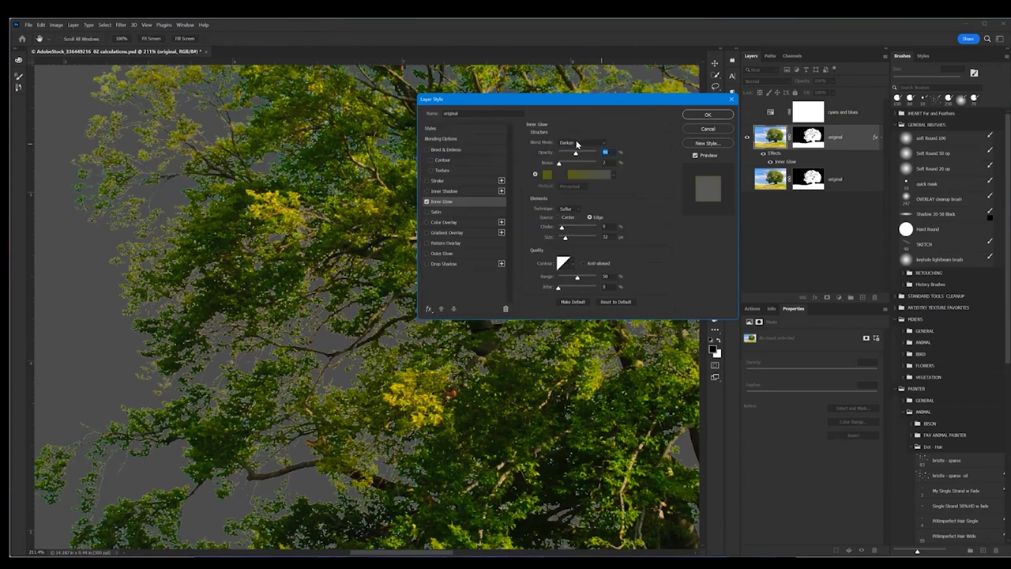
drag(576, 155, 573, 156)
drag(576, 155, 575, 155)
drag(565, 240, 563, 242)
drag(566, 240, 564, 241)
click(706, 117)
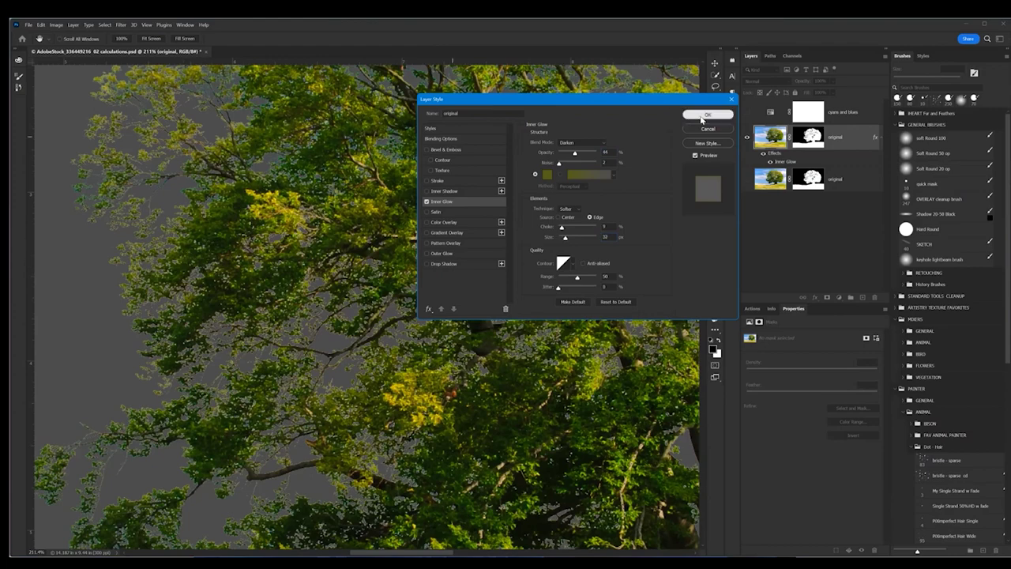
Reopen the upper original layer's Inner Glow and set its opacity to 42% and size to 49 px.
click(167, 268)
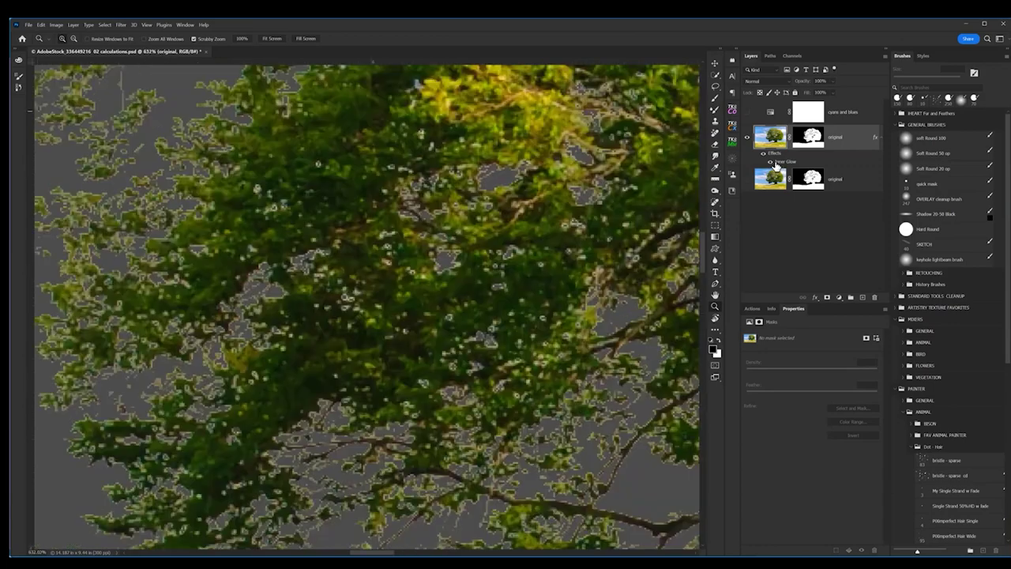
key(ctrl+plus)
double_click(782, 163)
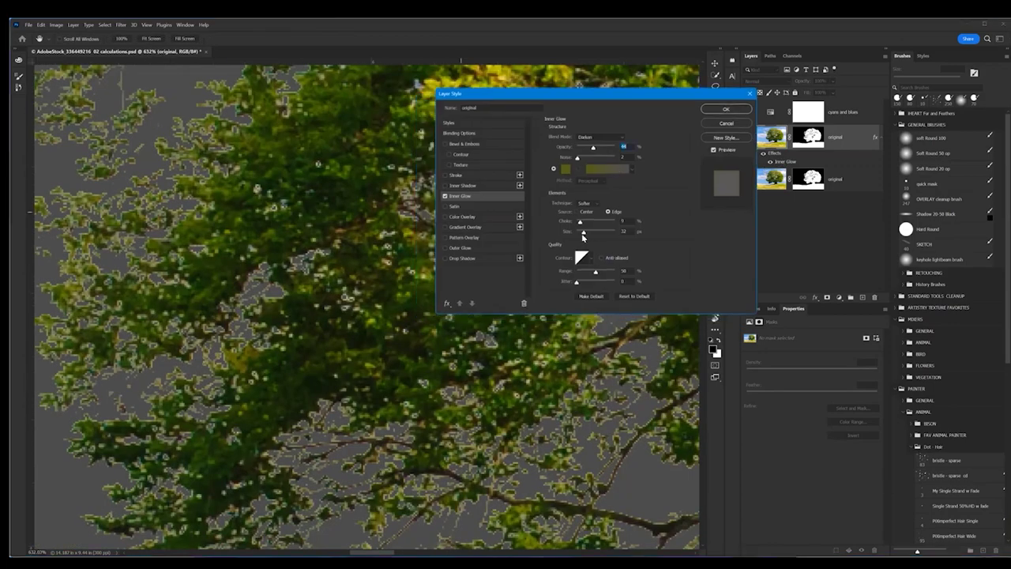
drag(584, 233, 568, 232)
drag(587, 236, 585, 236)
drag(595, 150, 592, 149)
click(722, 112)
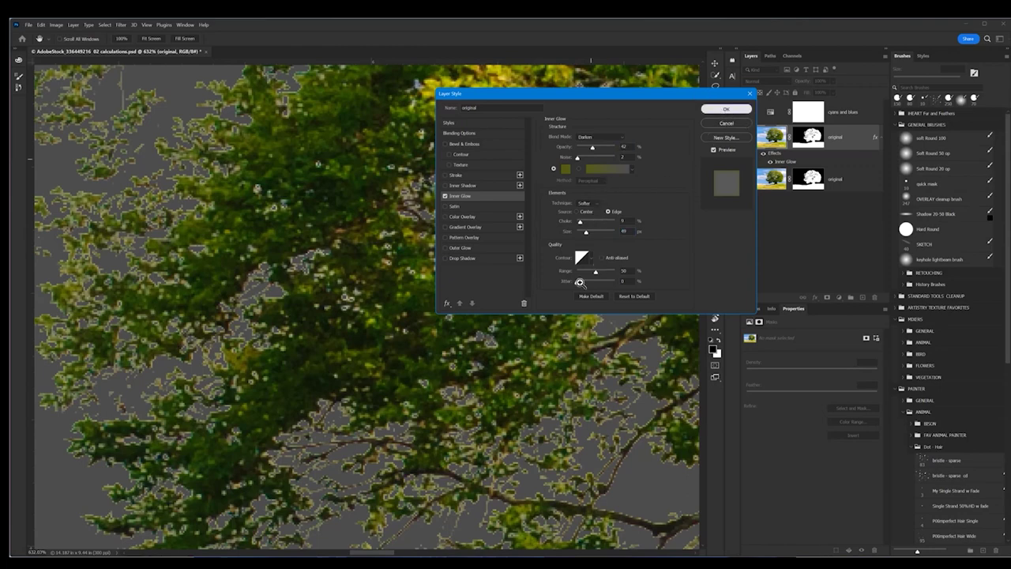
Examine the tree's outer leaves and inner gaps at several magnifications for remaining cyan and blue fringing.
key(z)
drag(565, 283, 554, 310)
drag(562, 347, 587, 181)
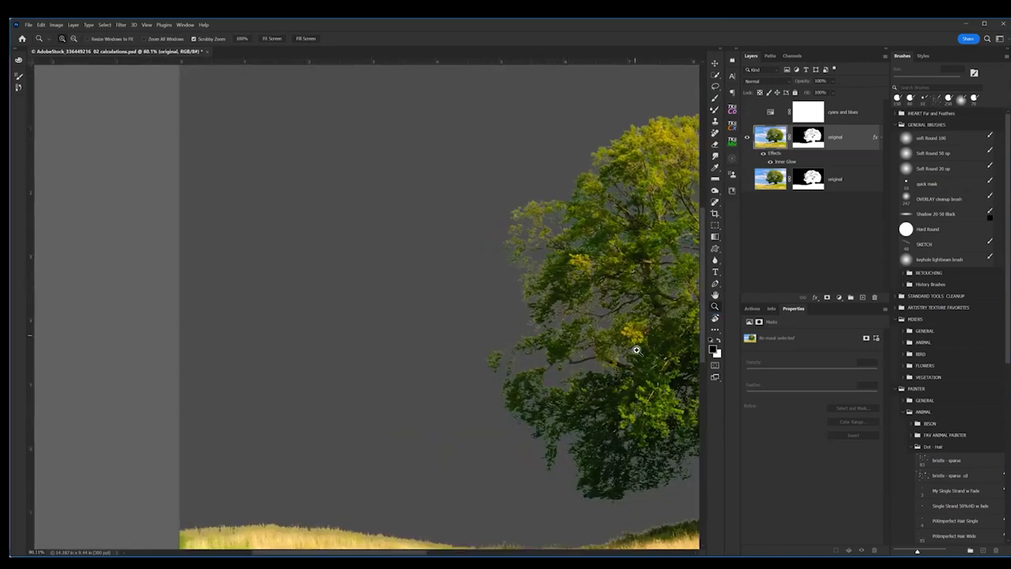
drag(614, 303, 635, 298)
scroll(637, 292, up, 2)
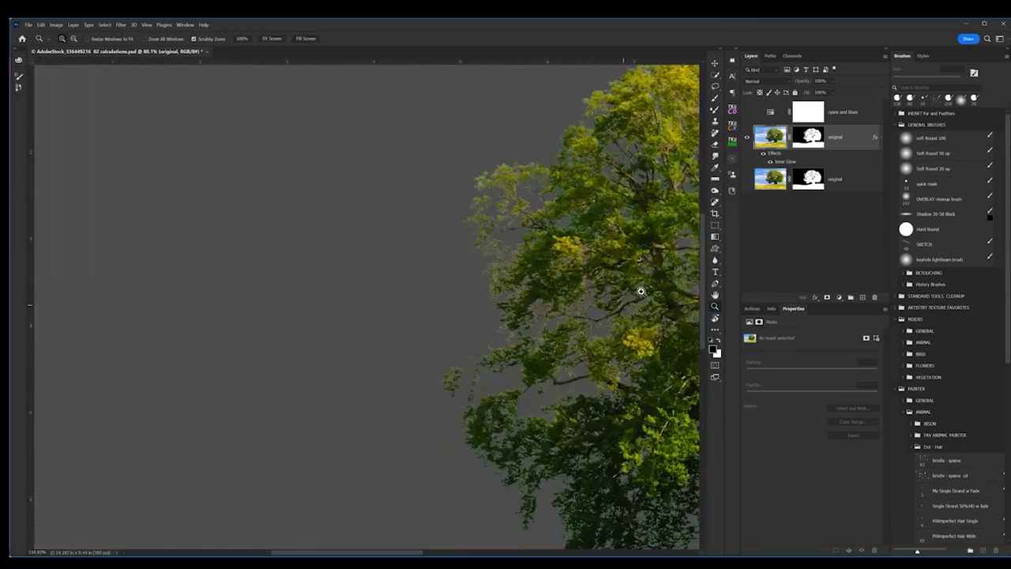
scroll(522, 268, up, 3)
scroll(553, 325, down, 2)
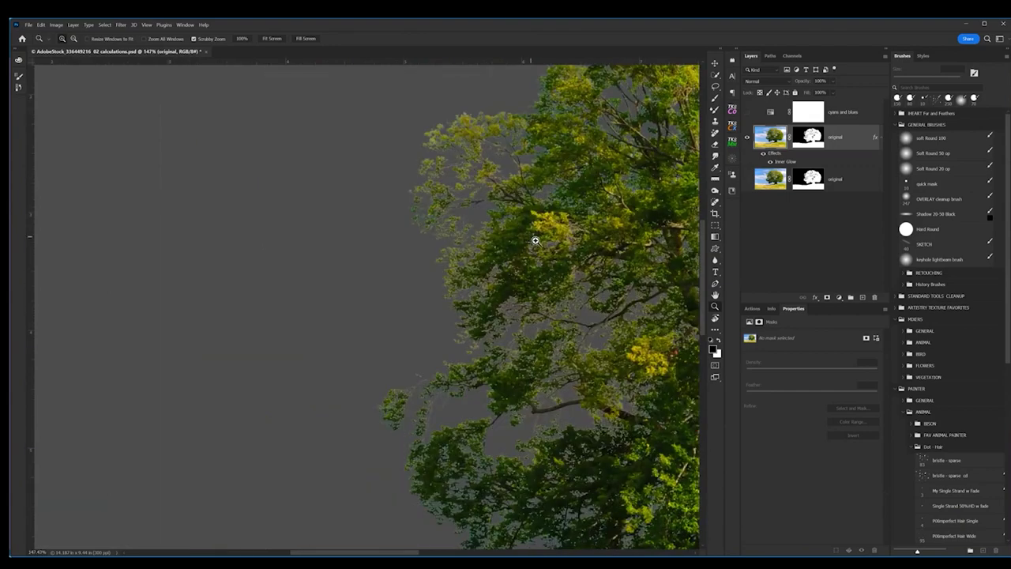
scroll(544, 237, up, 3)
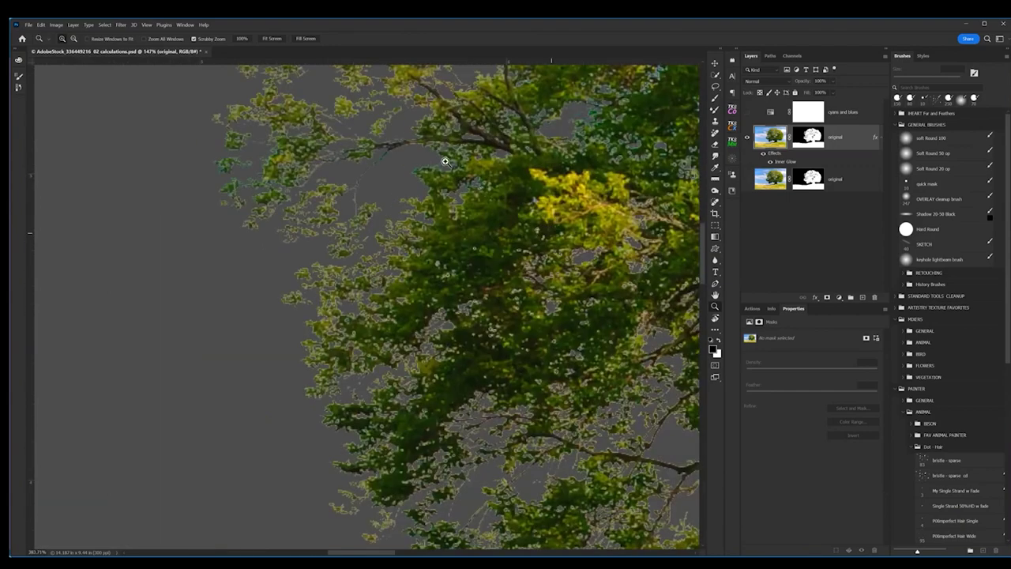
scroll(362, 209, down, 2)
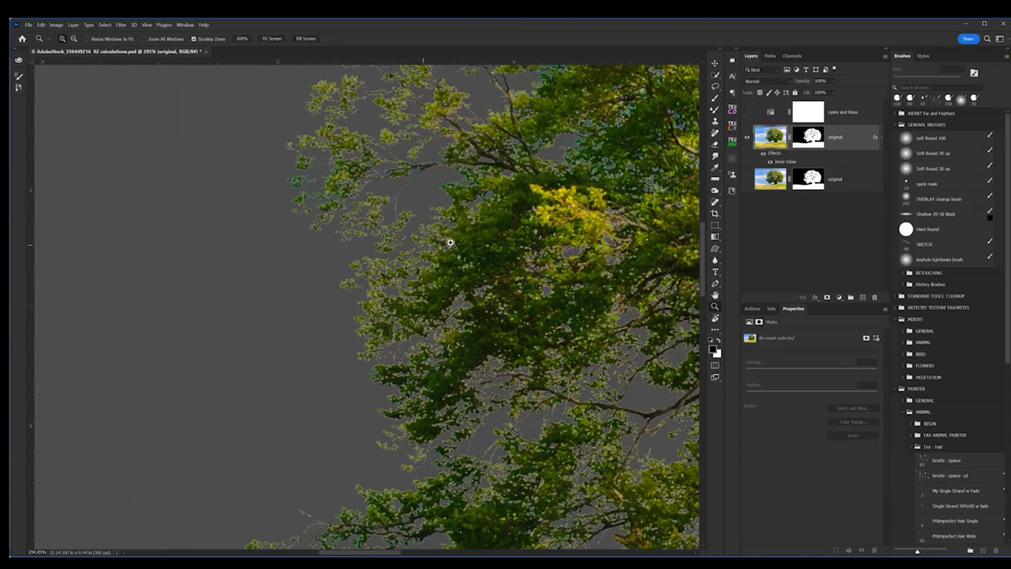
scroll(427, 234, down, 1)
scroll(602, 151, down, 1)
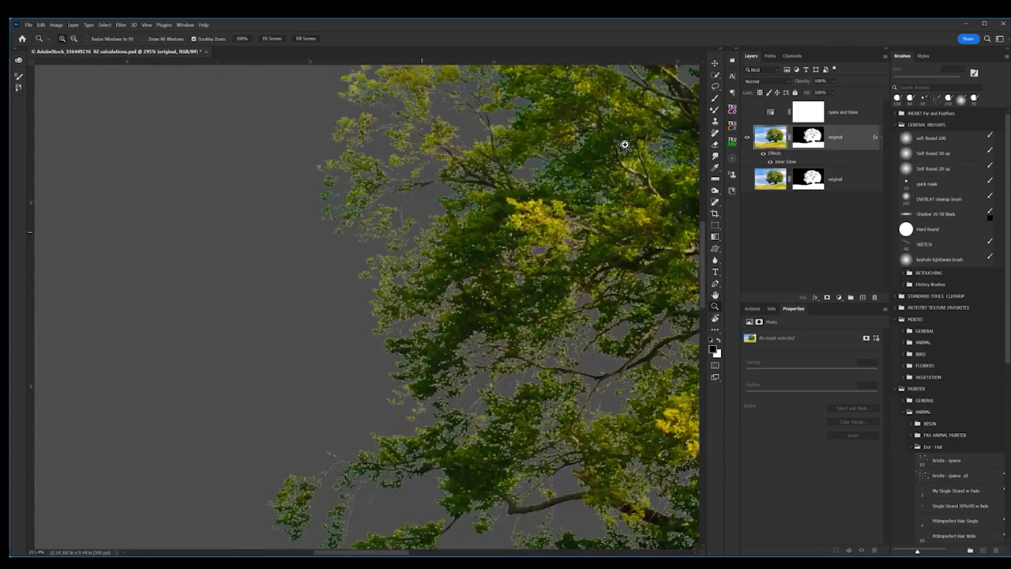
scroll(615, 154, up, 3)
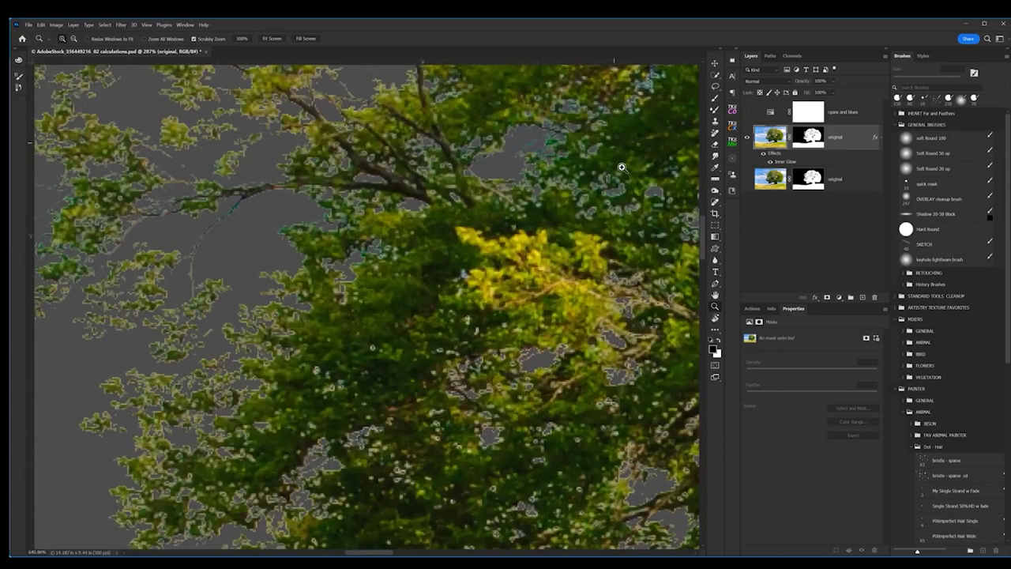
scroll(579, 305, up, 3)
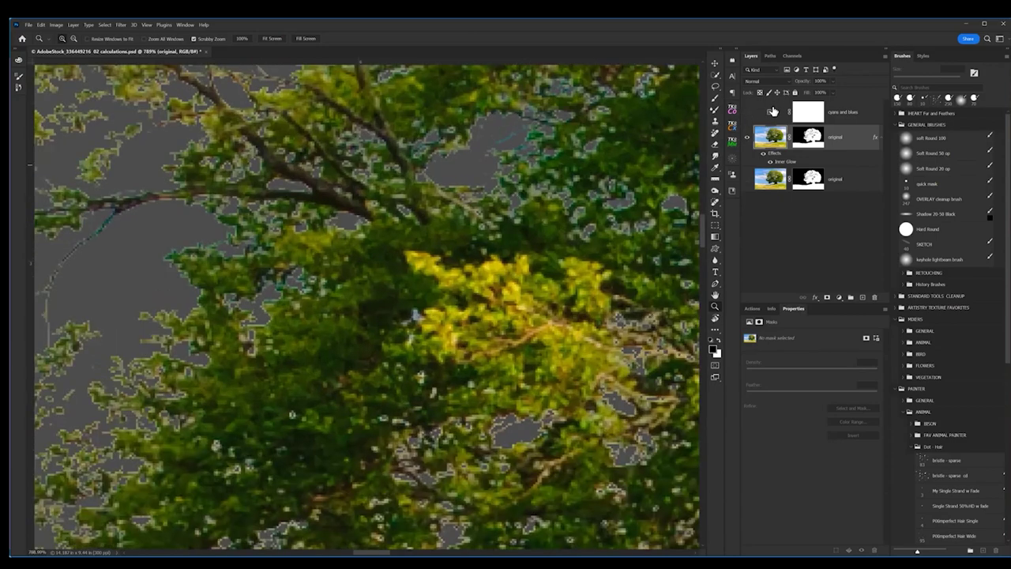
Turn on the cyans and blues adjustment layer above the masked tree and check the branches up close.
click(747, 112)
click(605, 197)
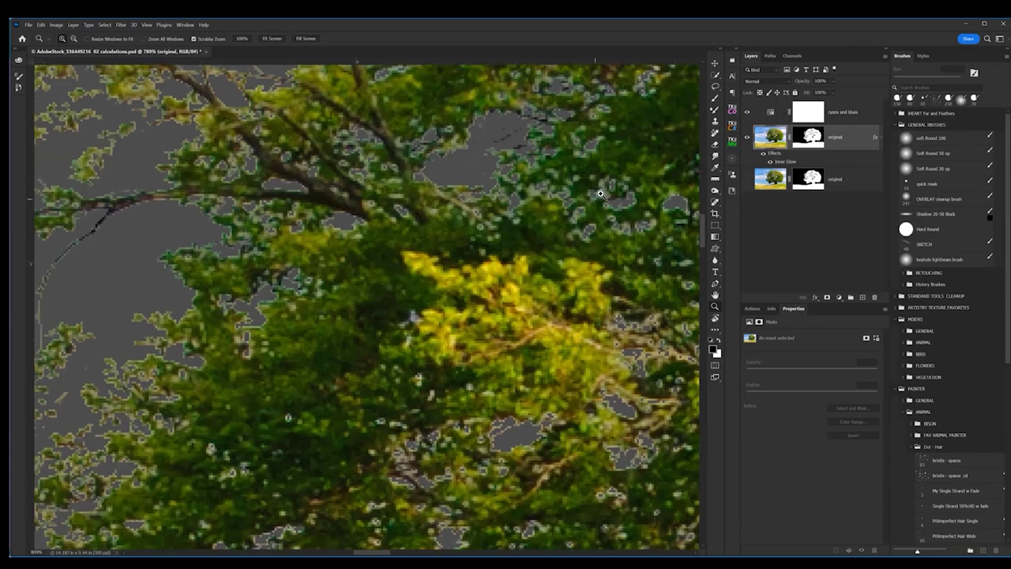
click(506, 295)
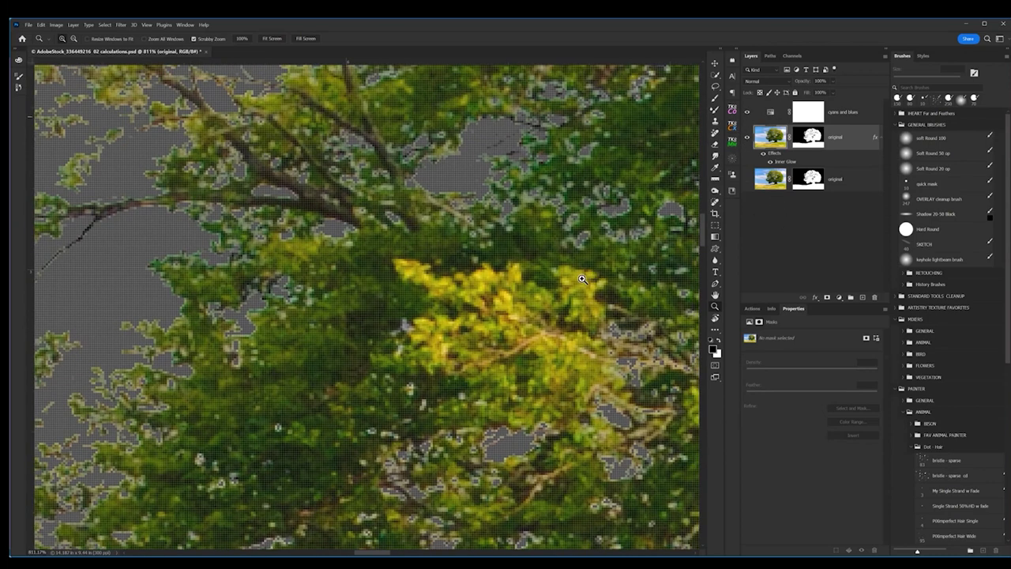
Deselect all layers and examine the leaf and branch edges with the Inner Glow and cyans and blues corrections on.
alt+click(586, 300)
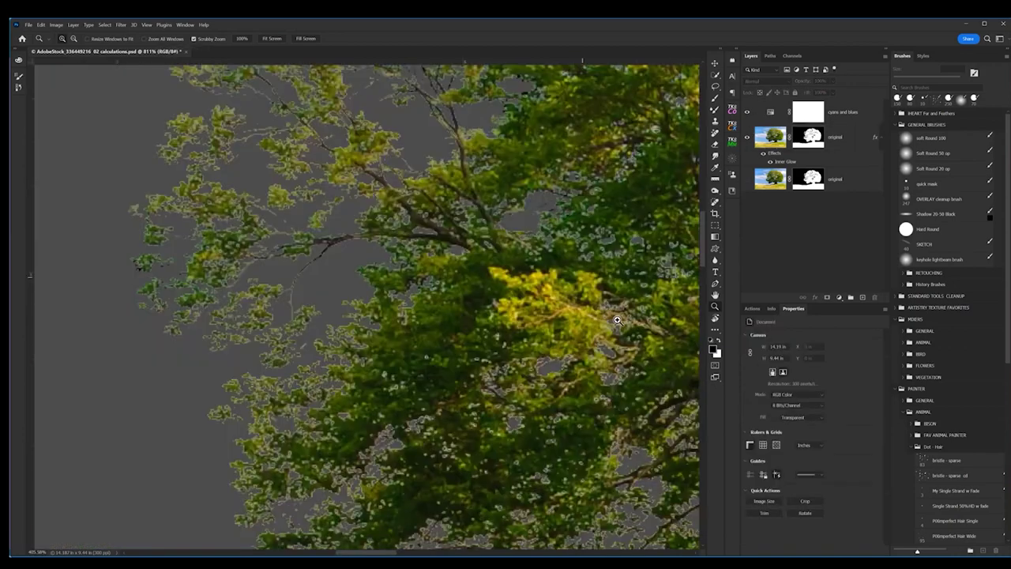
alt+click(608, 276)
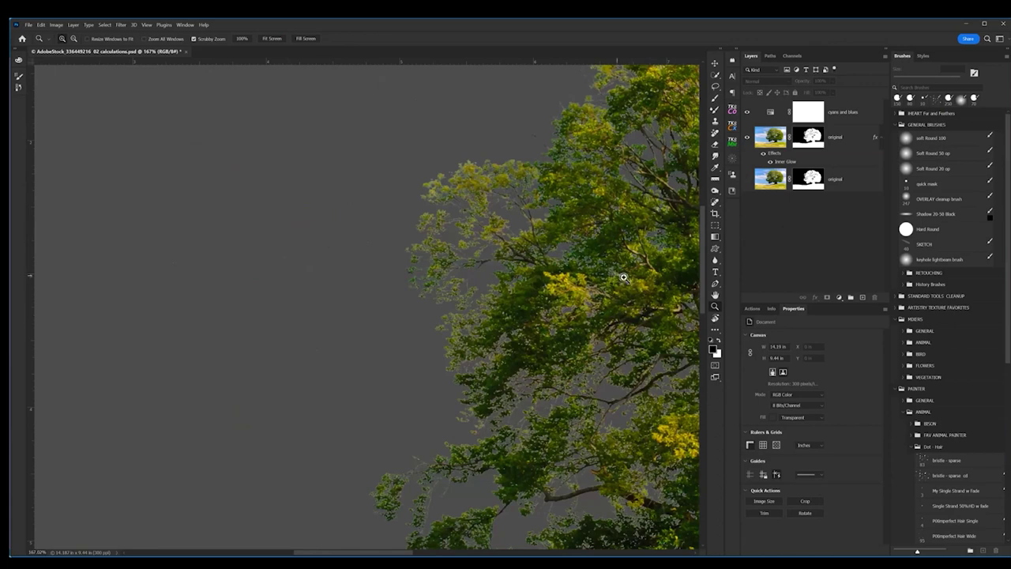
click(507, 273)
scroll(651, 165, up, 1)
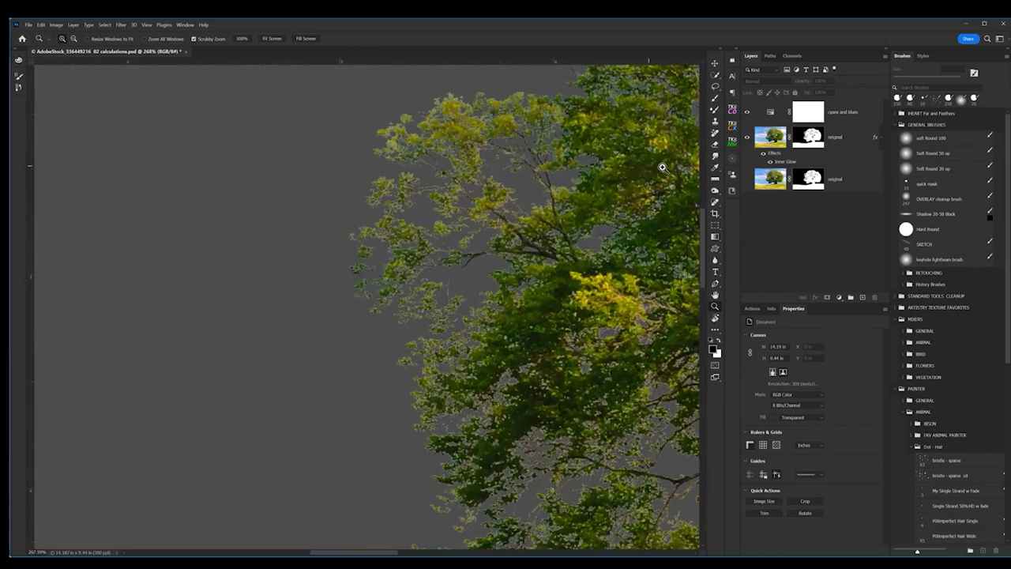
scroll(596, 295, up, 1)
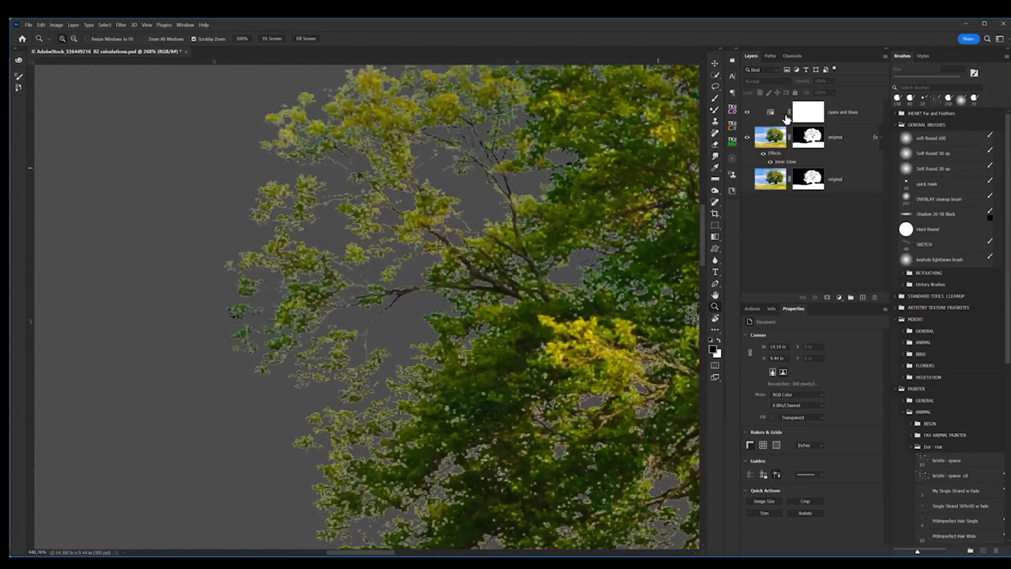
scroll(651, 307, up, 1)
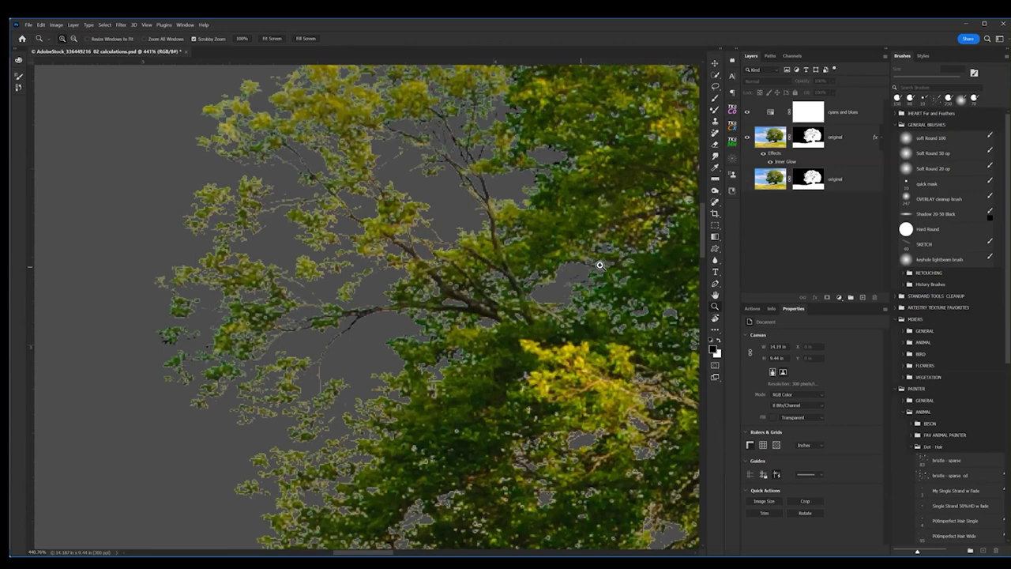
scroll(572, 245, up, 1)
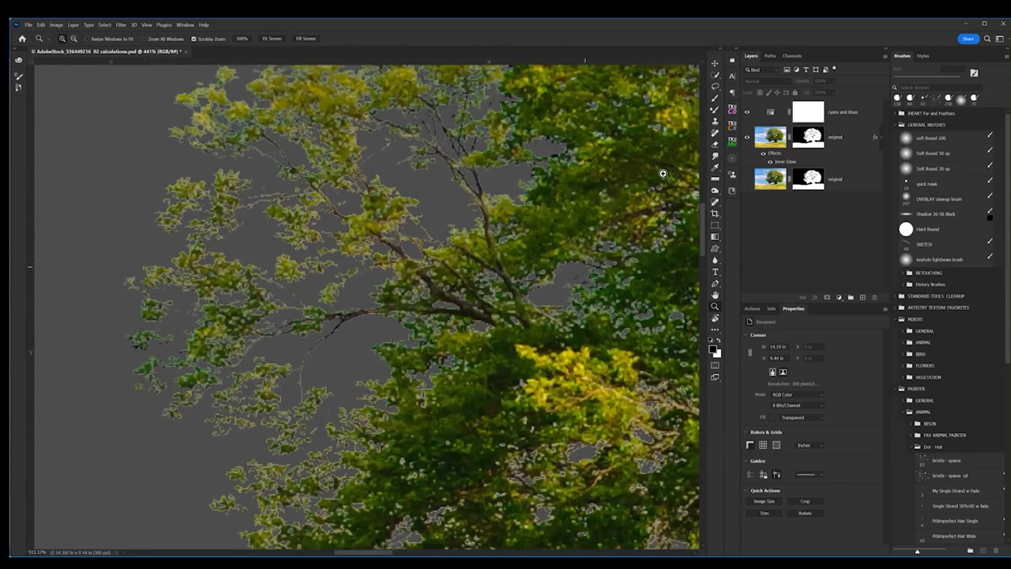
key(ctrl+minus)
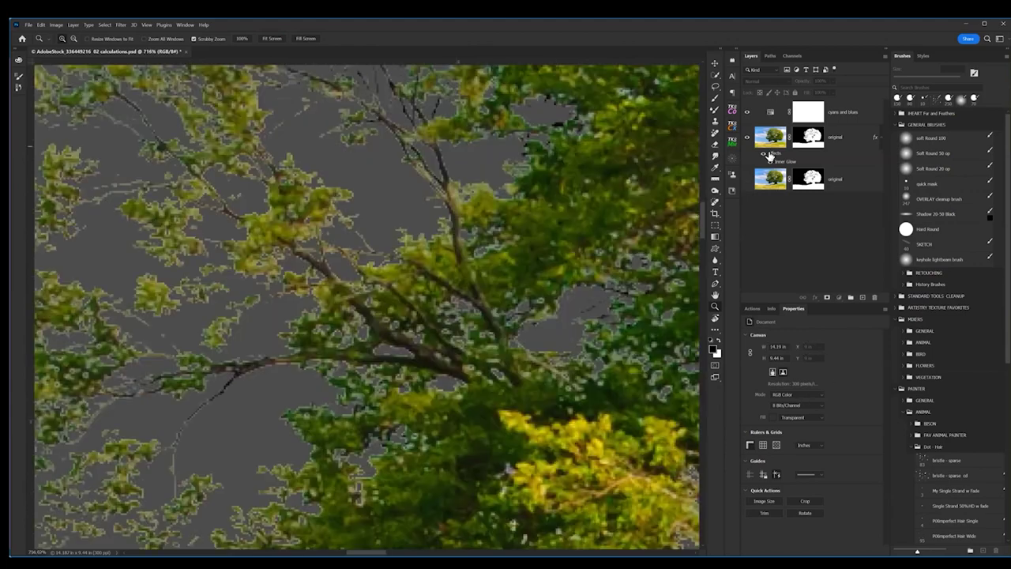
Select the cyans and blues Hue/Saturation layer and show its Cyans range settings.
click(786, 114)
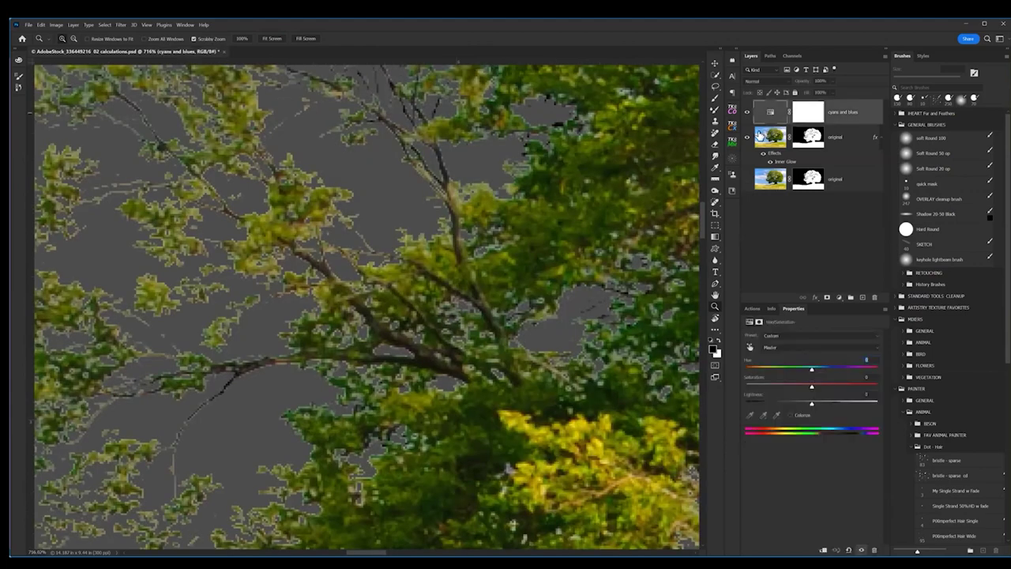
click(776, 349)
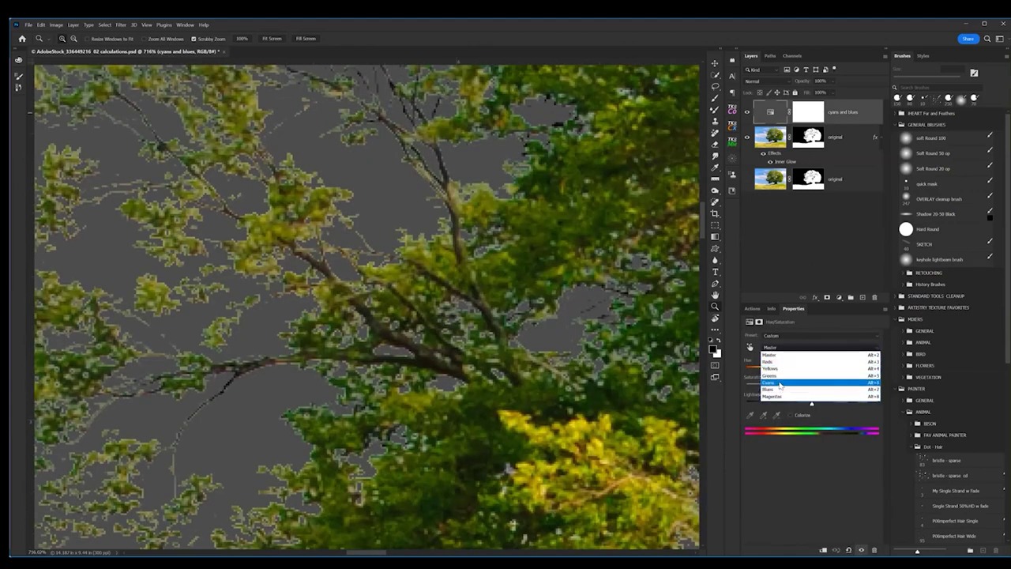
click(780, 384)
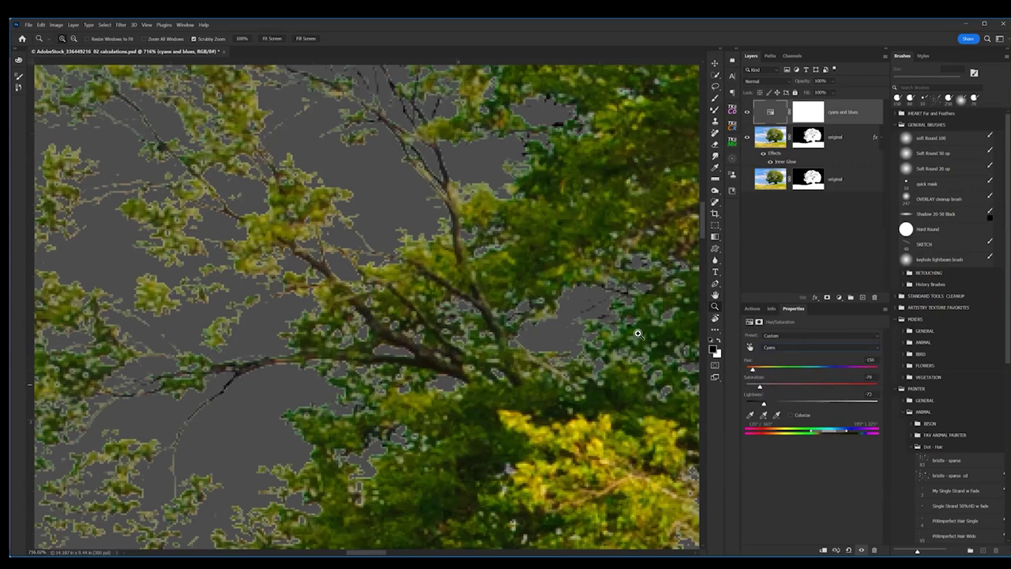
Review the whole masked tree, its crown and the hill for clean edges against the gray background.
drag(596, 337, 583, 320)
drag(647, 388, 416, 264)
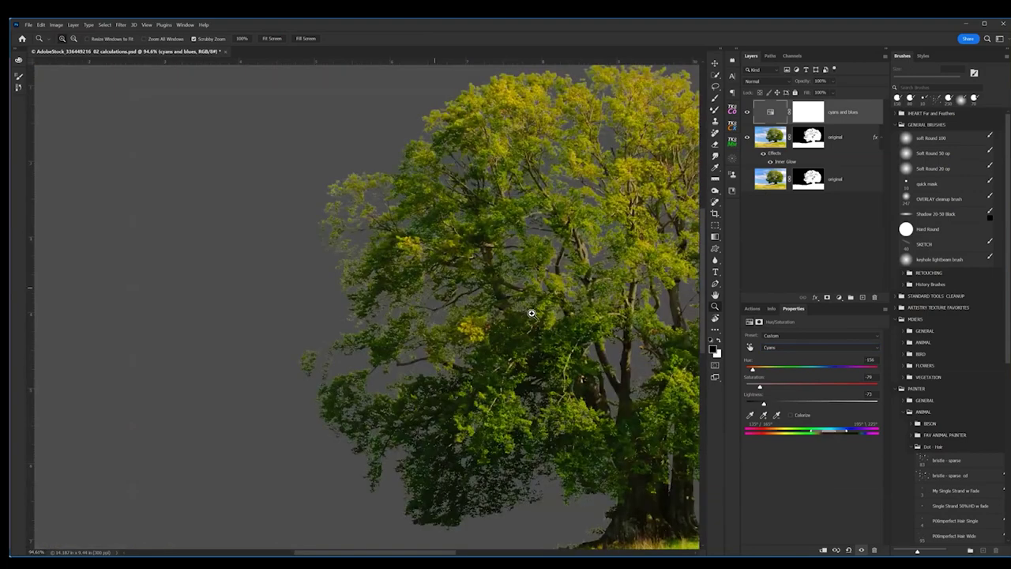
scroll(525, 314, down, 1)
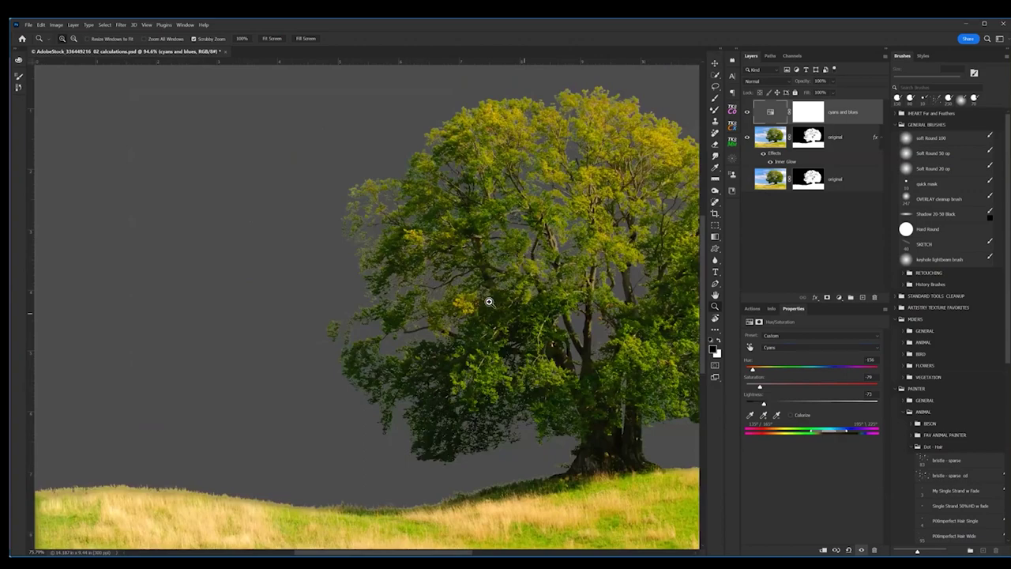
scroll(483, 298, up, 1)
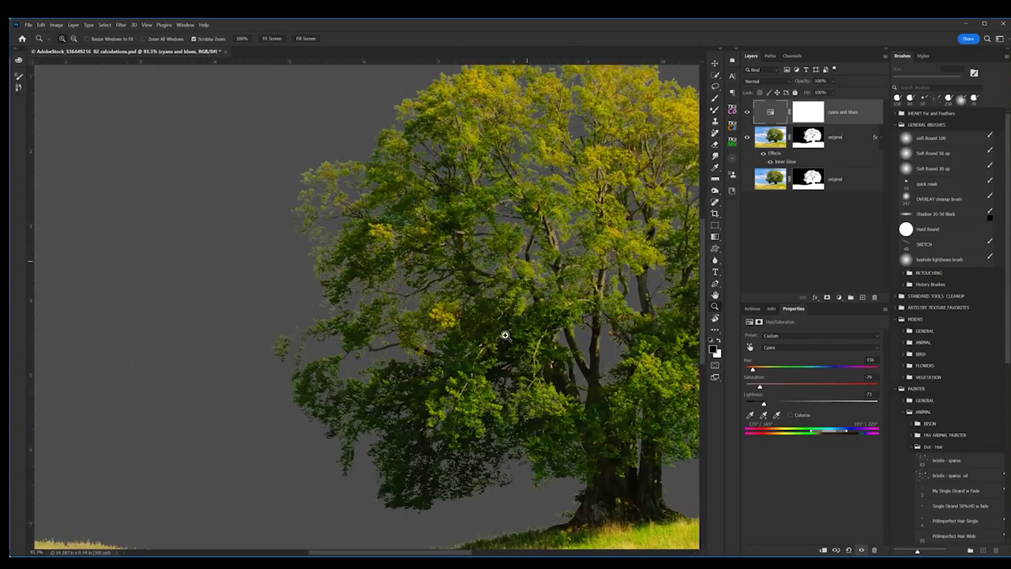
scroll(433, 237, up, 2)
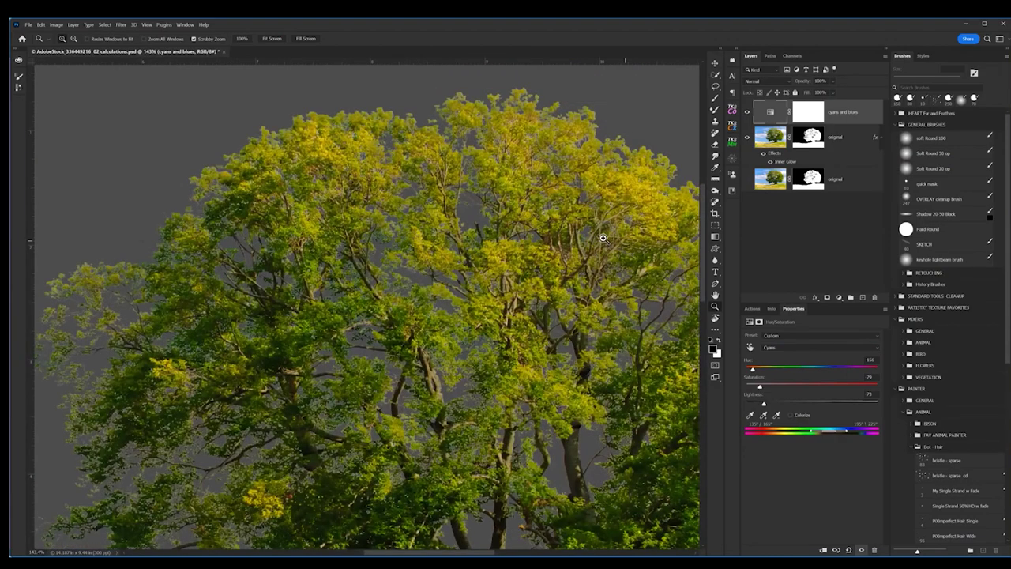
scroll(616, 237, down, 2)
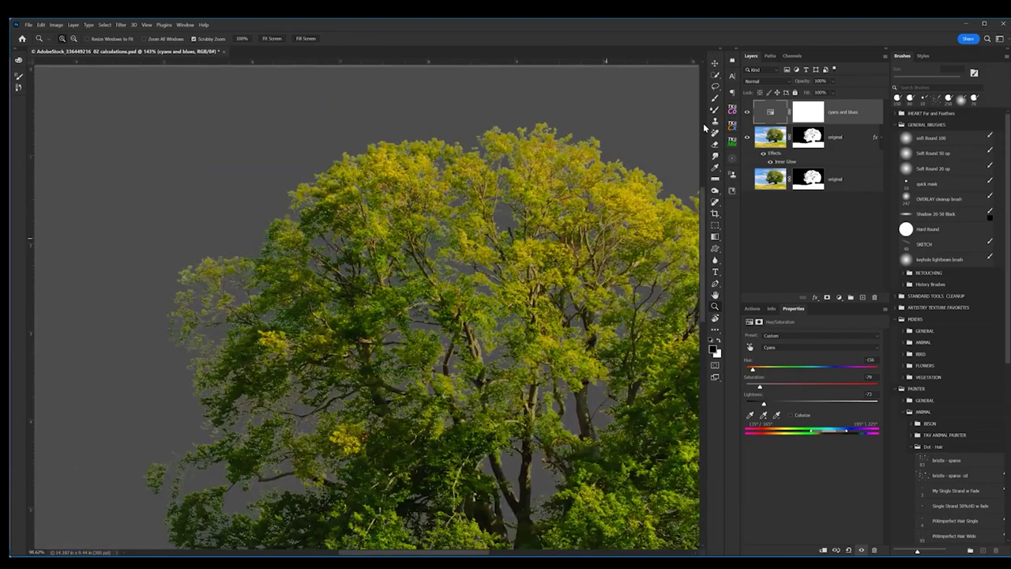